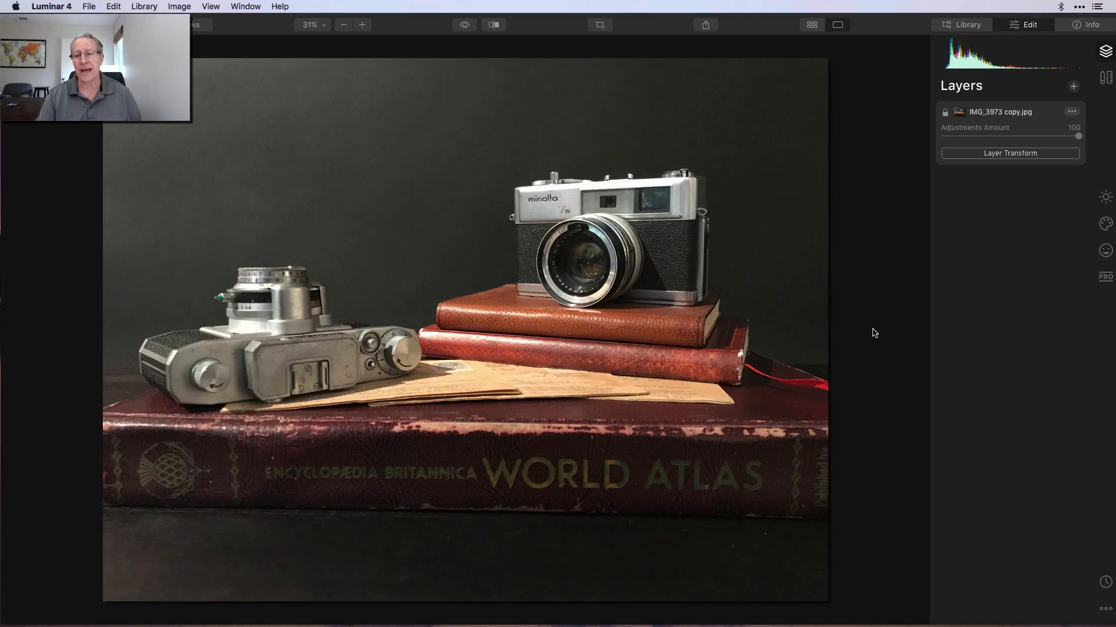
View the finished edit of the camera photo for reference, and return to the unedited copy.
left_click(896, 334)
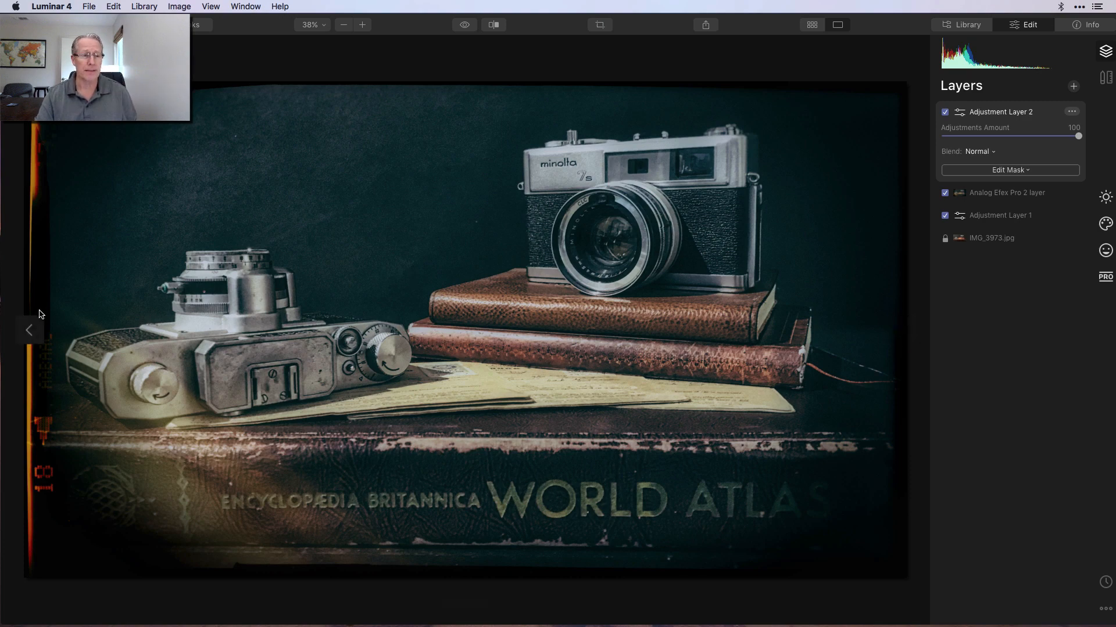
left_click(28, 335)
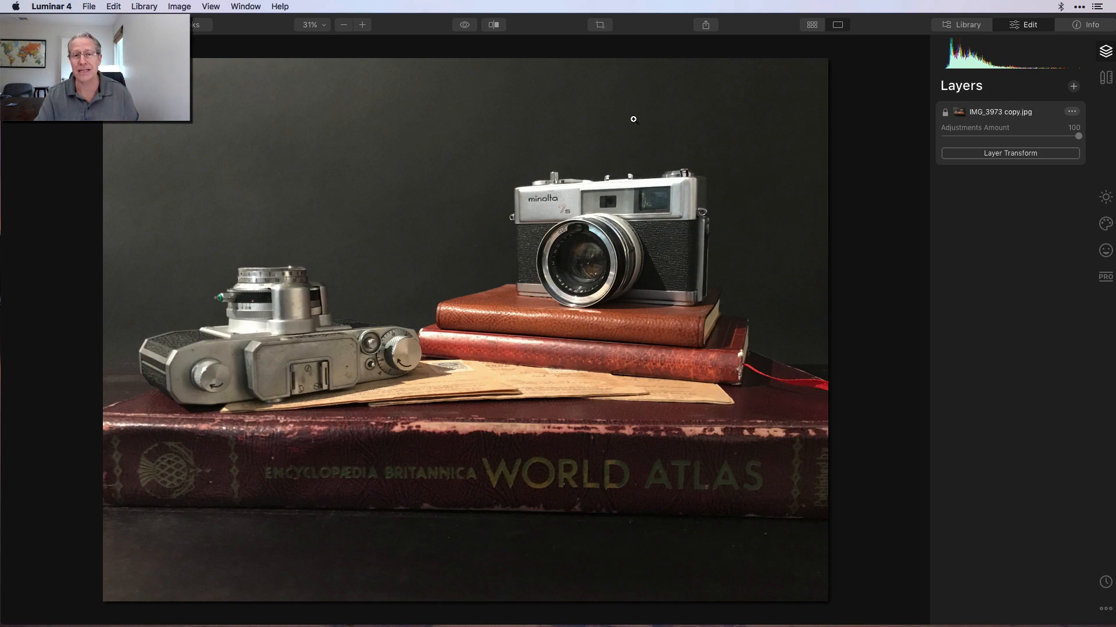
Crop the photo to a 16:9 ratio, rotate it to an angle of -1.12°, and apply the crop.
left_click(600, 24)
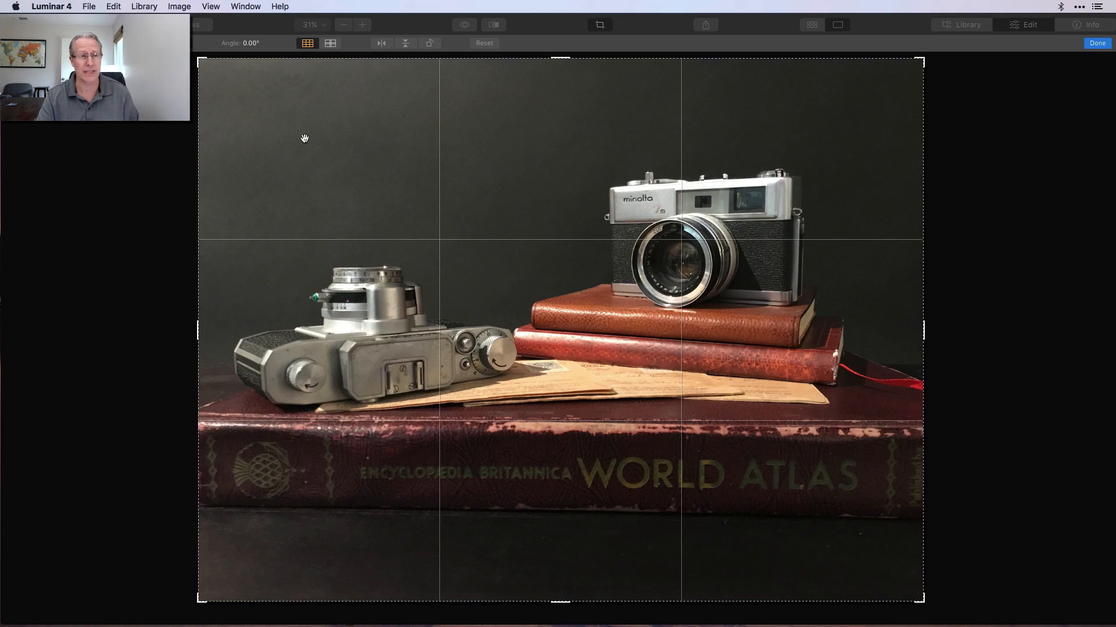
left_click(135, 43)
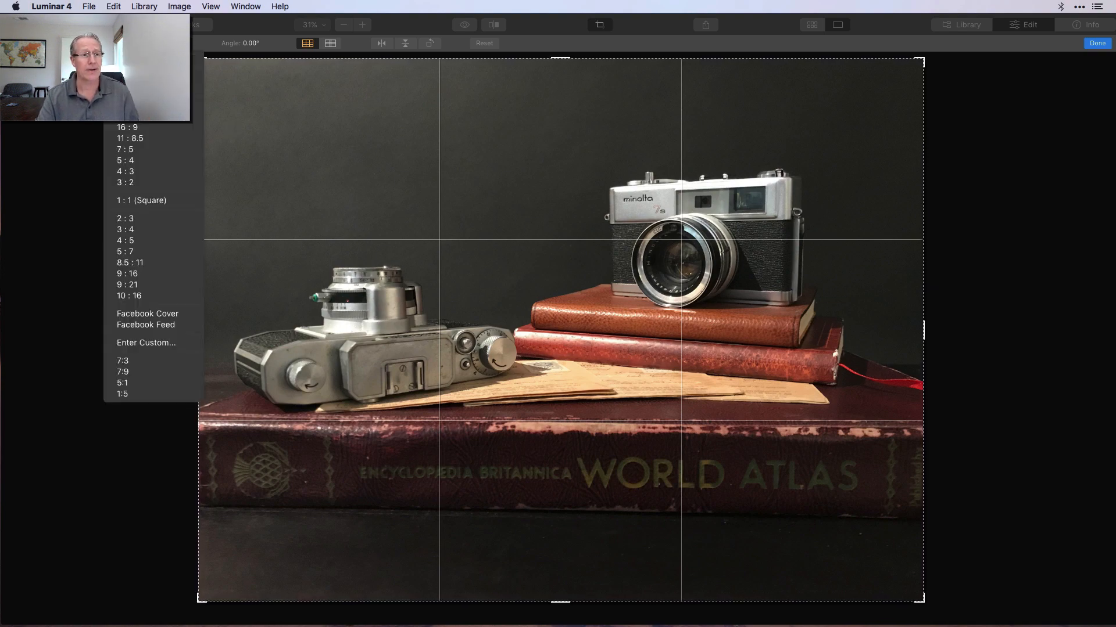
left_click(152, 125)
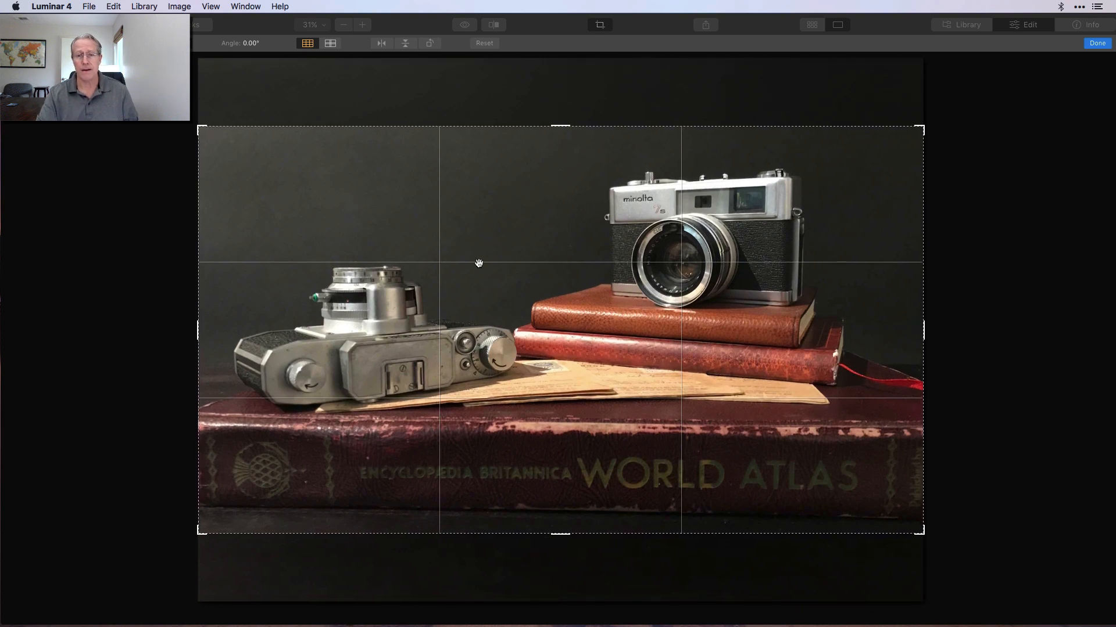
left_click_drag(984, 326, 984, 315)
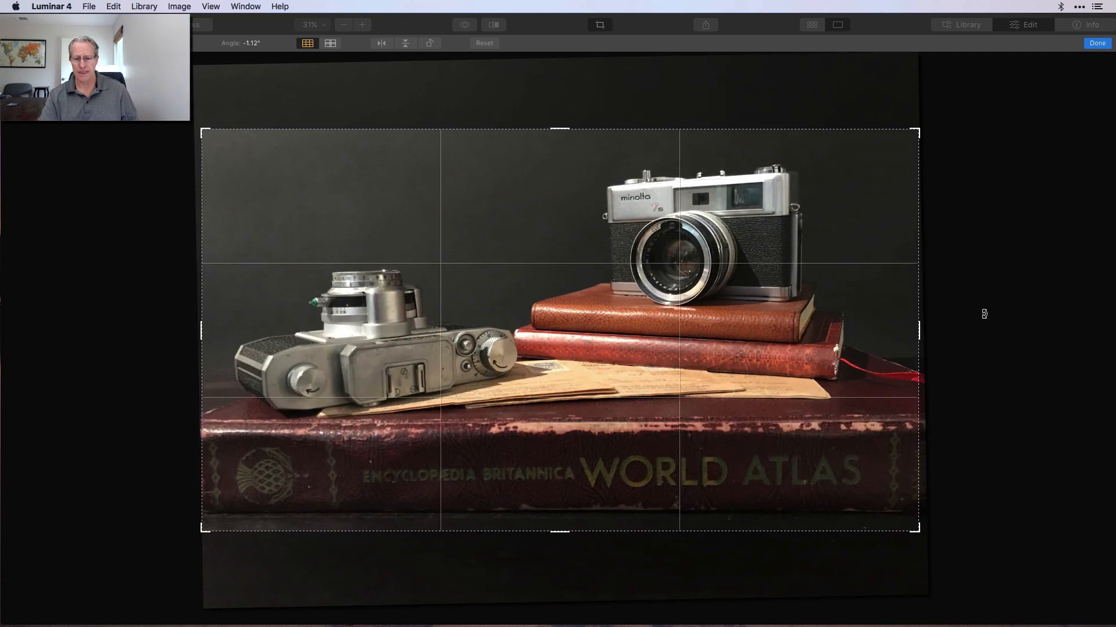
left_click(1097, 43)
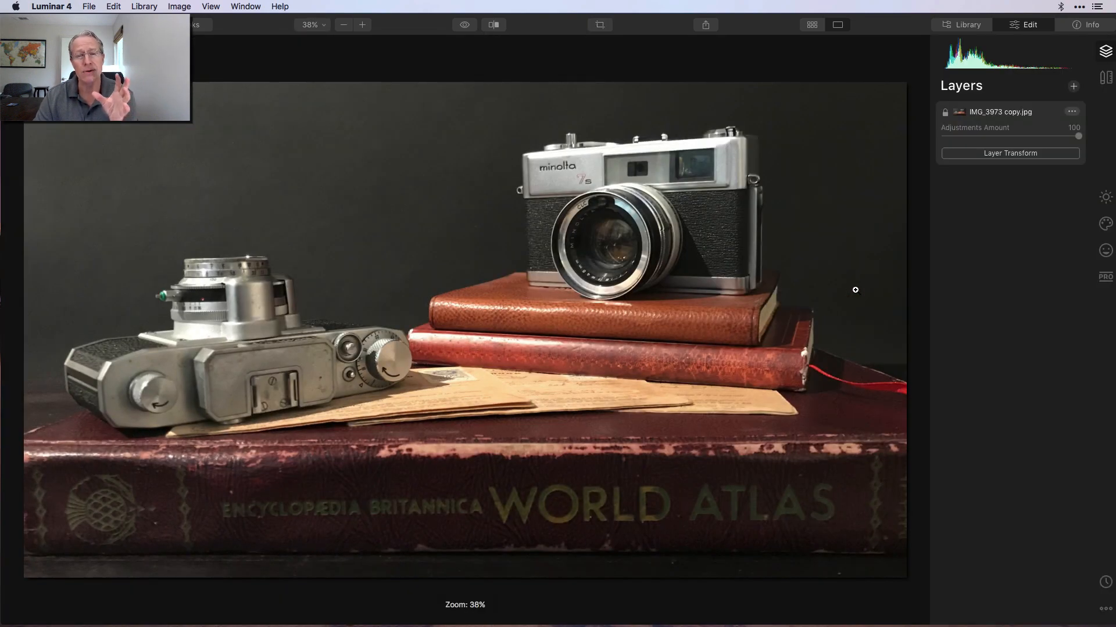
Adjust the photo's Light settings to Temperature -4, Smart Contrast 38 and Highlights -33.
left_click(1107, 199)
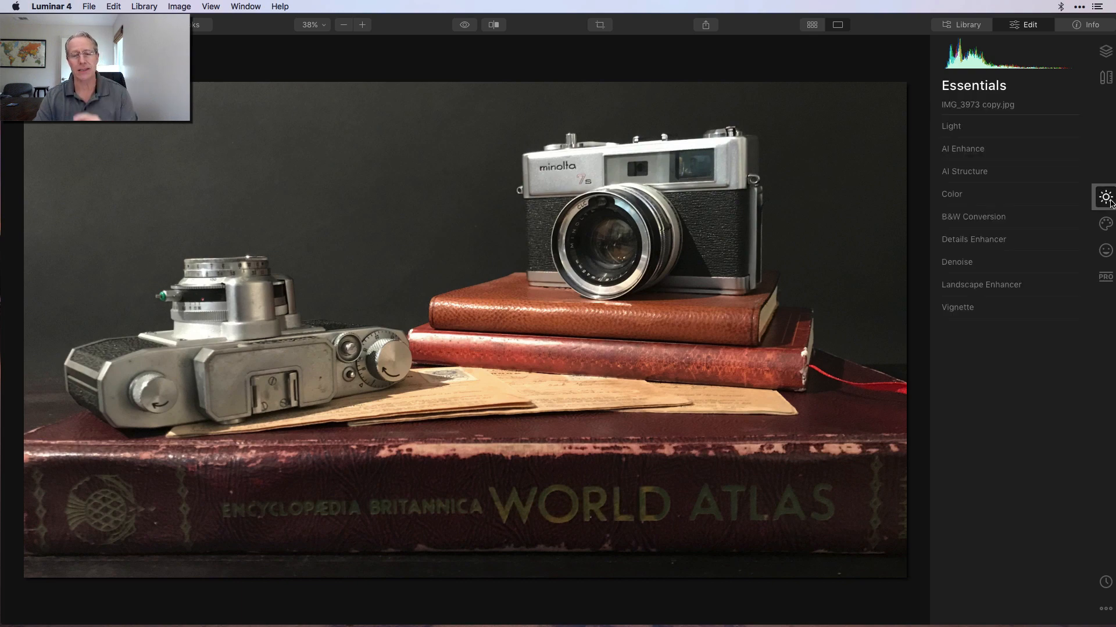
left_click(985, 129)
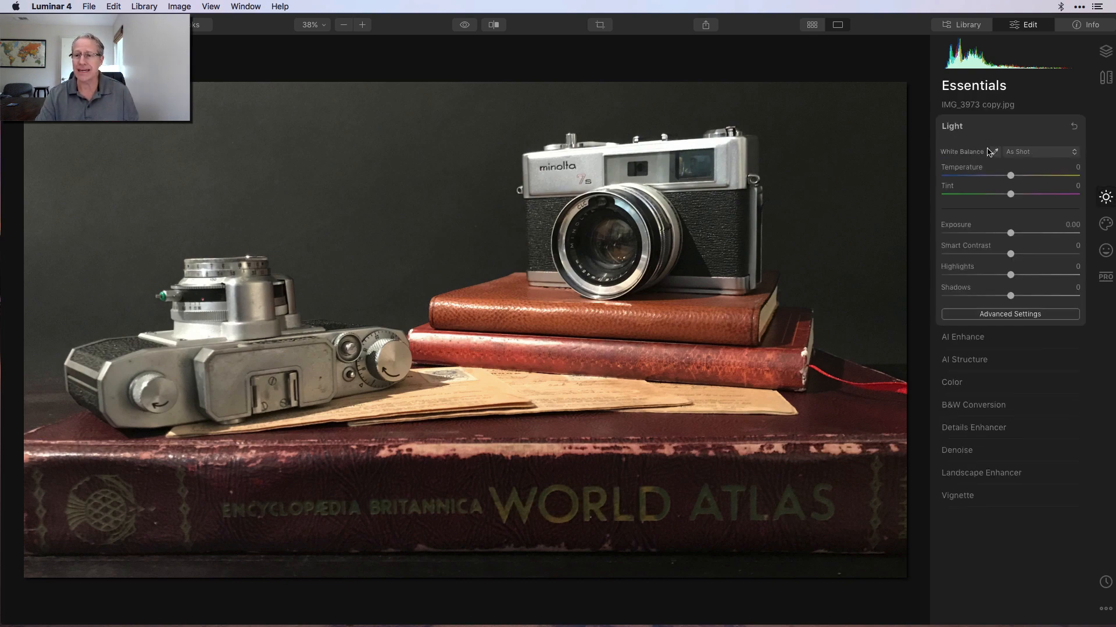
left_click_drag(1011, 178, 1007, 178)
left_click_drag(1011, 255, 988, 275)
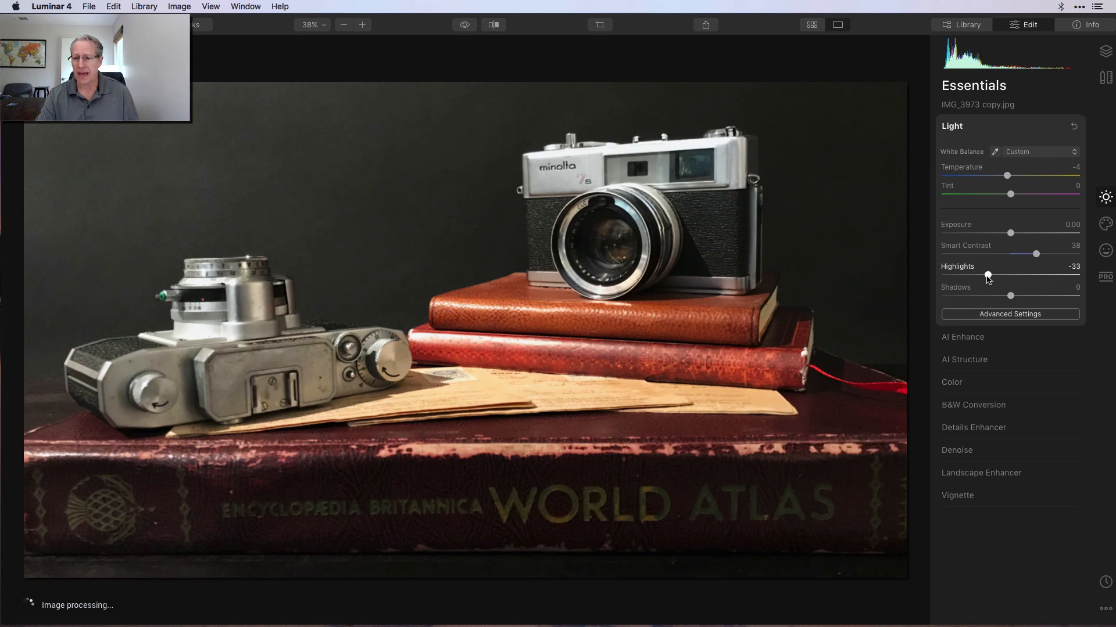
Set AI Structure to Amount 30 and Boost 15, and Details Enhancer's Medium Details to 36.
left_click(973, 365)
left_click_drag(1011, 201, 1031, 201)
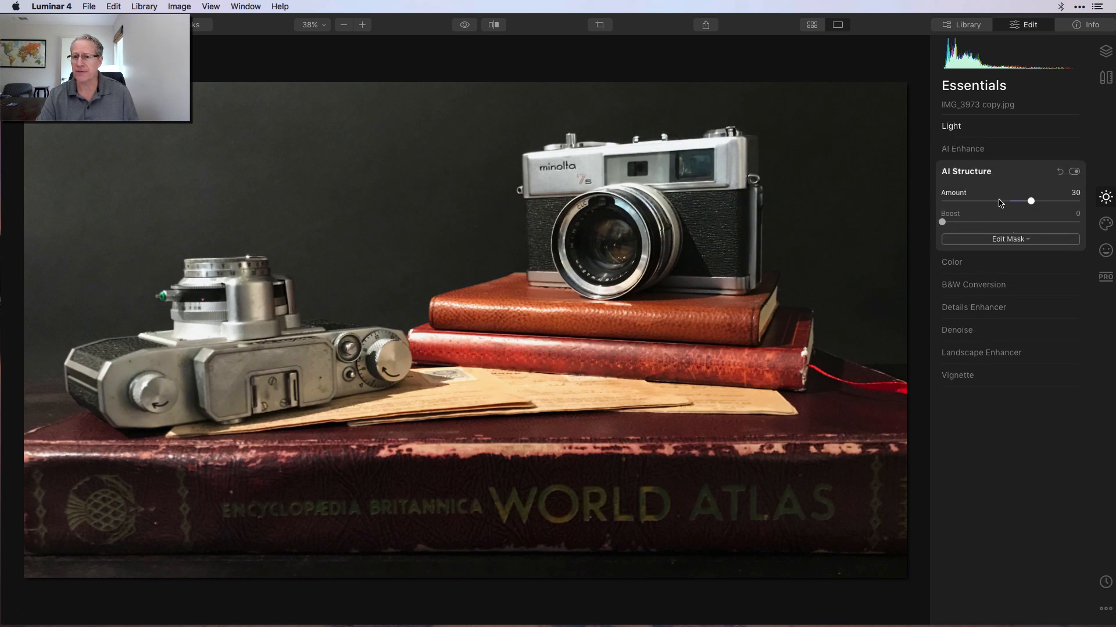
left_click_drag(941, 222, 964, 224)
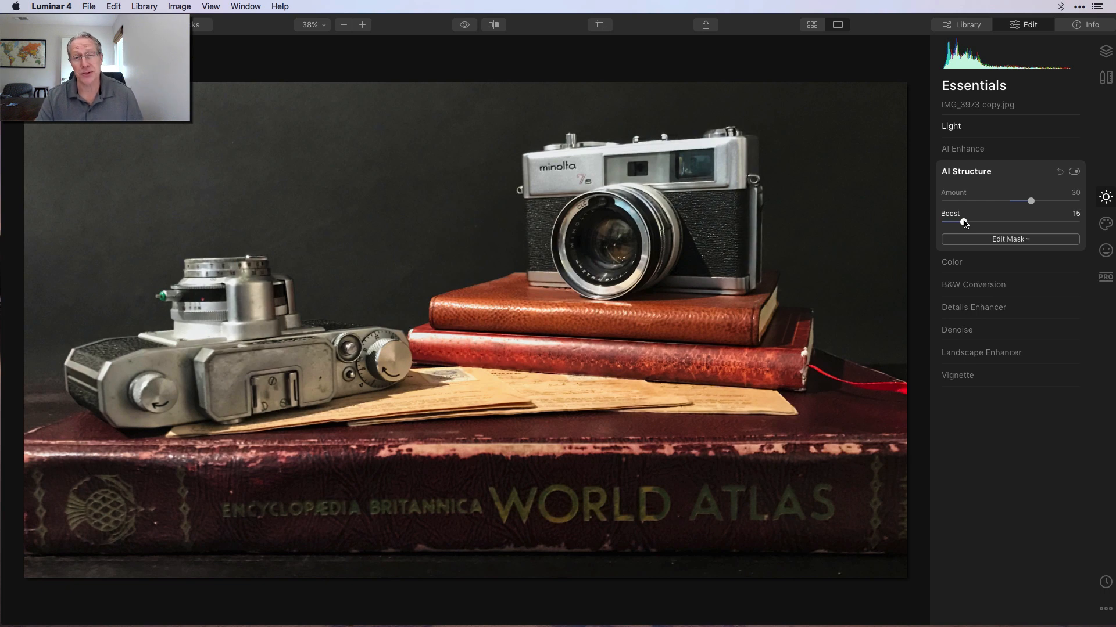
left_click(981, 305)
left_click_drag(1010, 290, 1036, 291)
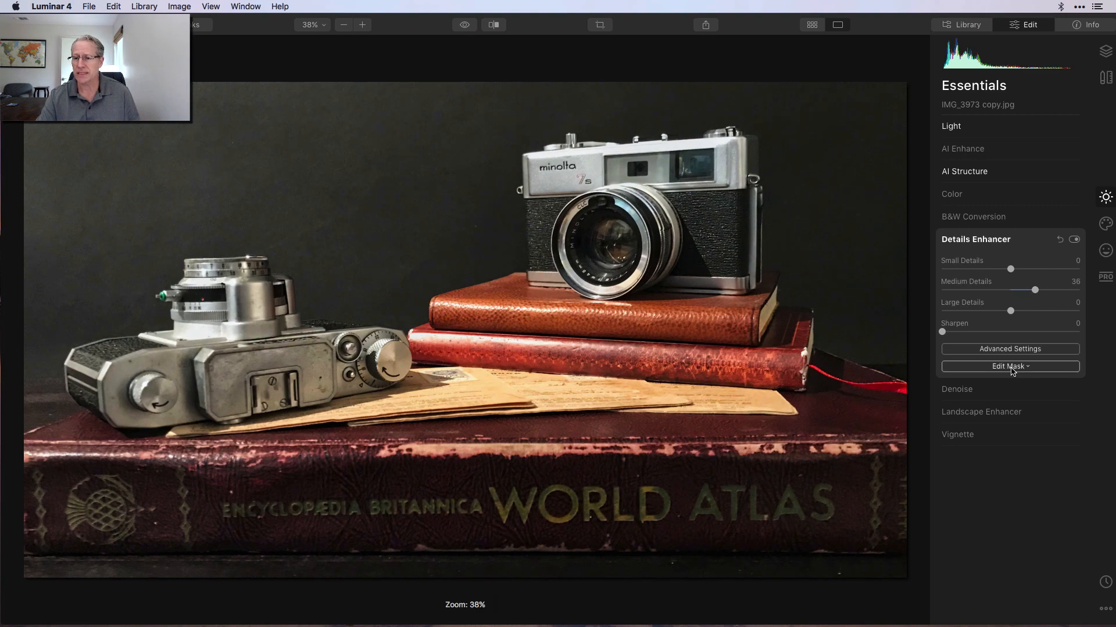
Brush a Details Enhancer mask at size 160 over the cameras, books and papers, checking coverage with the mask overlay.
left_click(1010, 368)
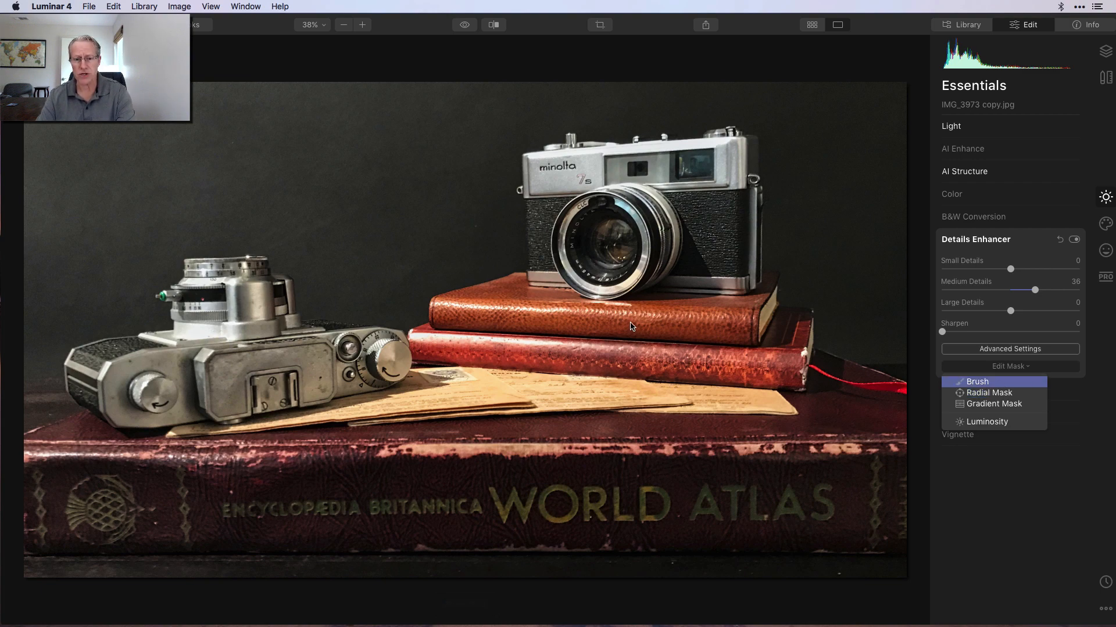
key("Return")
key("bracketright")
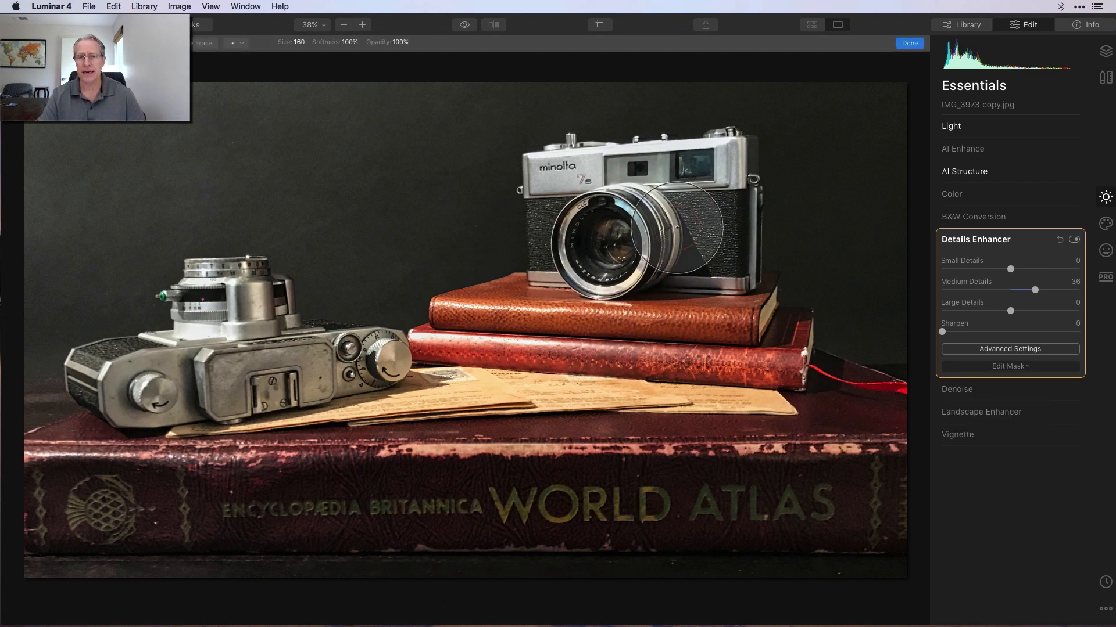
mouse_move(700, 202)
left_mouse_down()
mouse_move(622, 224)
mouse_move(614, 199)
mouse_move(583, 200)
mouse_move(597, 202)
mouse_move(598, 258)
mouse_move(645, 336)
mouse_move(738, 356)
mouse_move(564, 330)
mouse_move(337, 438)
mouse_move(322, 432)
mouse_move(372, 379)
mouse_move(223, 390)
mouse_move(235, 321)
mouse_move(236, 354)
mouse_move(217, 335)
mouse_move(194, 381)
mouse_move(237, 372)
mouse_move(144, 392)
mouse_move(168, 440)
mouse_move(116, 465)
mouse_move(361, 493)
mouse_move(514, 468)
mouse_move(805, 479)
mouse_move(871, 468)
mouse_move(786, 421)
mouse_move(632, 419)
mouse_move(636, 401)
mouse_move(496, 443)
left_mouse_up()
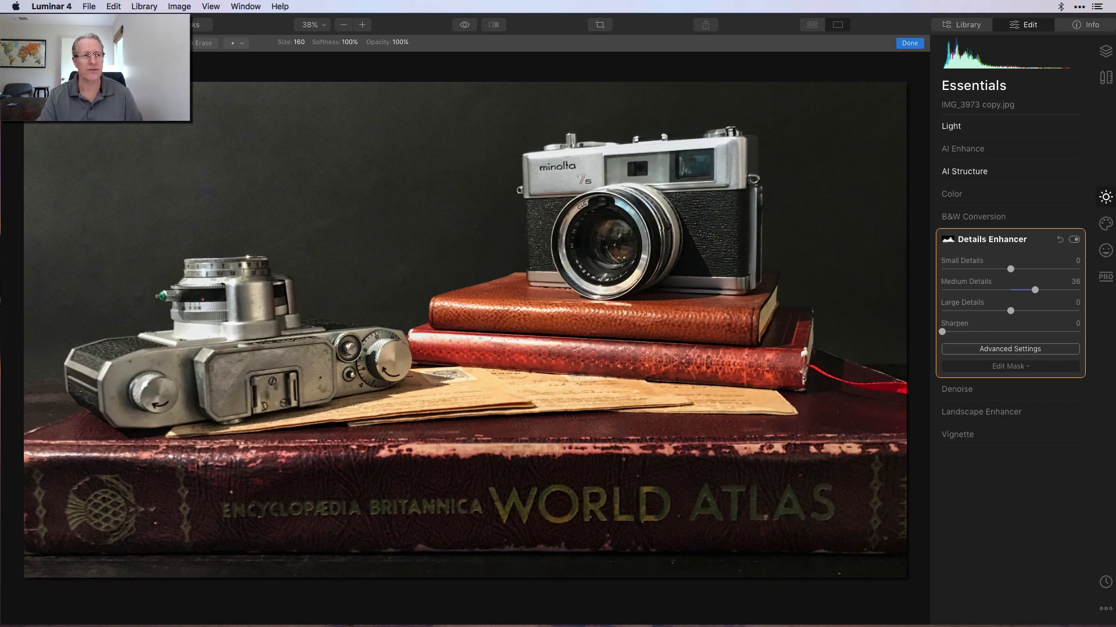
key("/")
mouse_move(348, 360)
left_mouse_down()
mouse_move(361, 386)
mouse_move(331, 398)
mouse_move(276, 336)
mouse_move(175, 406)
mouse_move(297, 443)
mouse_move(438, 403)
mouse_move(585, 327)
mouse_move(590, 232)
mouse_move(680, 197)
mouse_move(682, 300)
mouse_move(763, 359)
left_mouse_up()
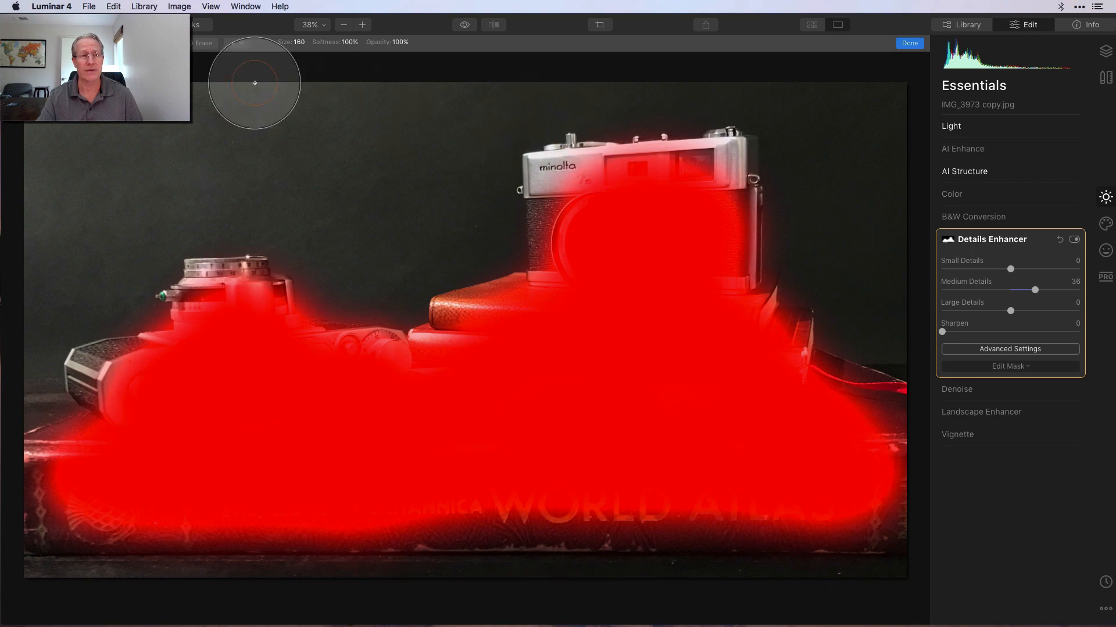
left_click(921, 44)
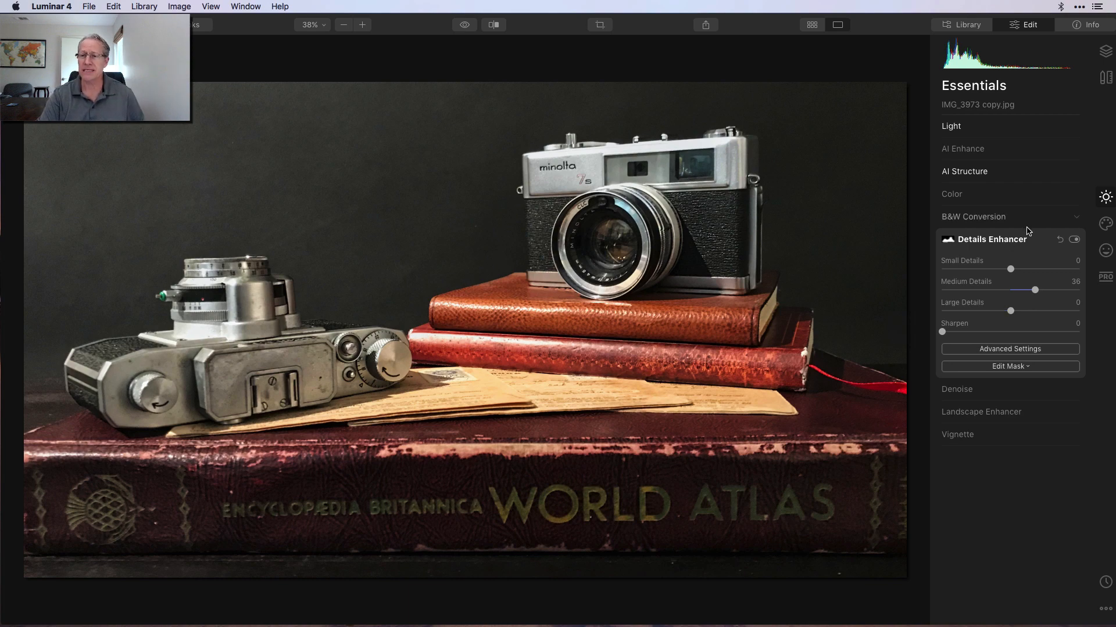
Add a new adjustment layer above the photo layer.
left_click(1106, 51)
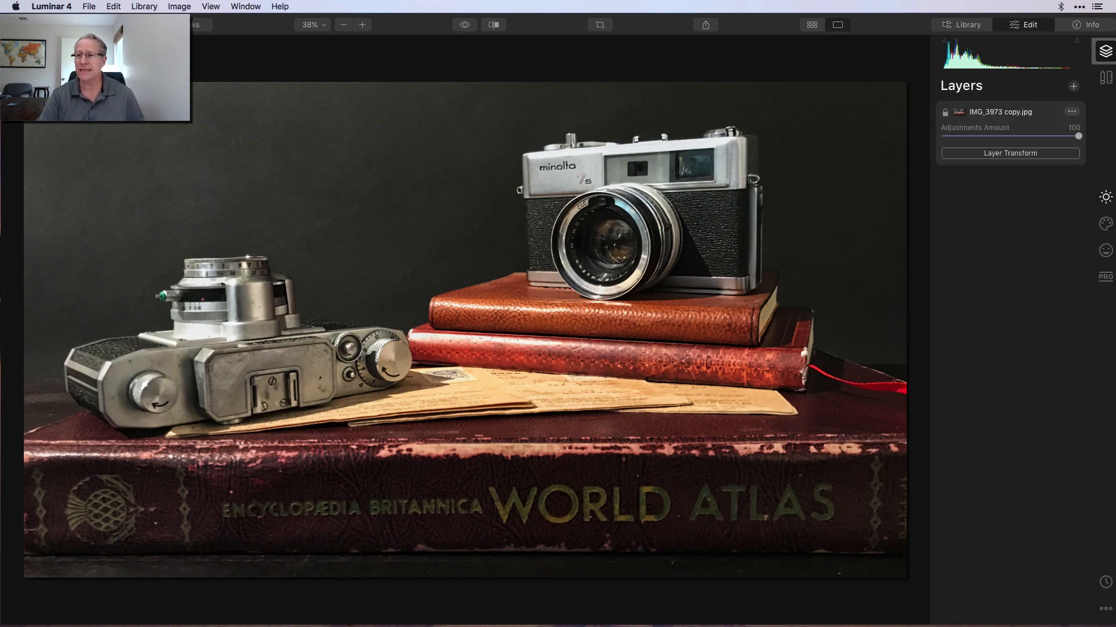
left_click(1074, 86)
left_click(1033, 103)
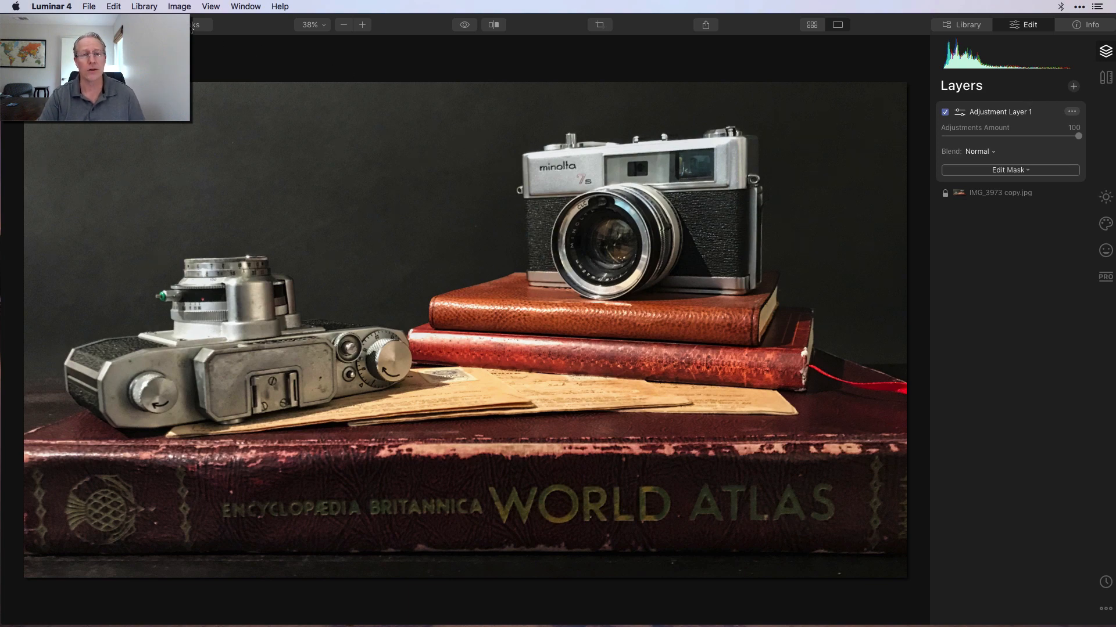
Apply the Urban Grunge look from the Cityscapes collection to the adjustment layer, and hide the looks.
left_click(192, 26)
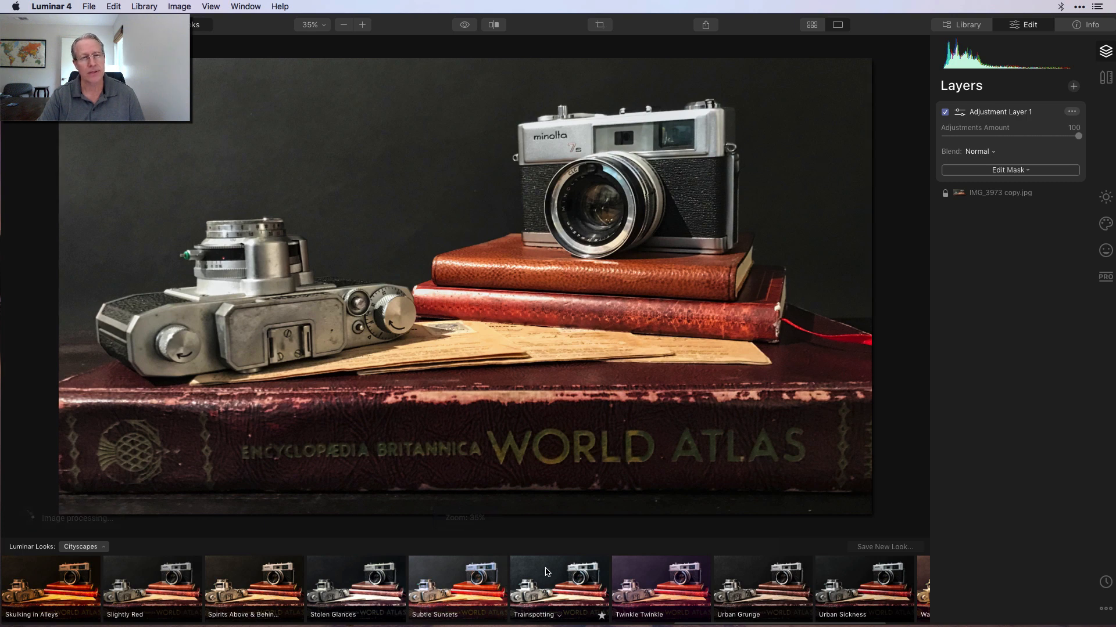
scroll(546, 572, "right", 2)
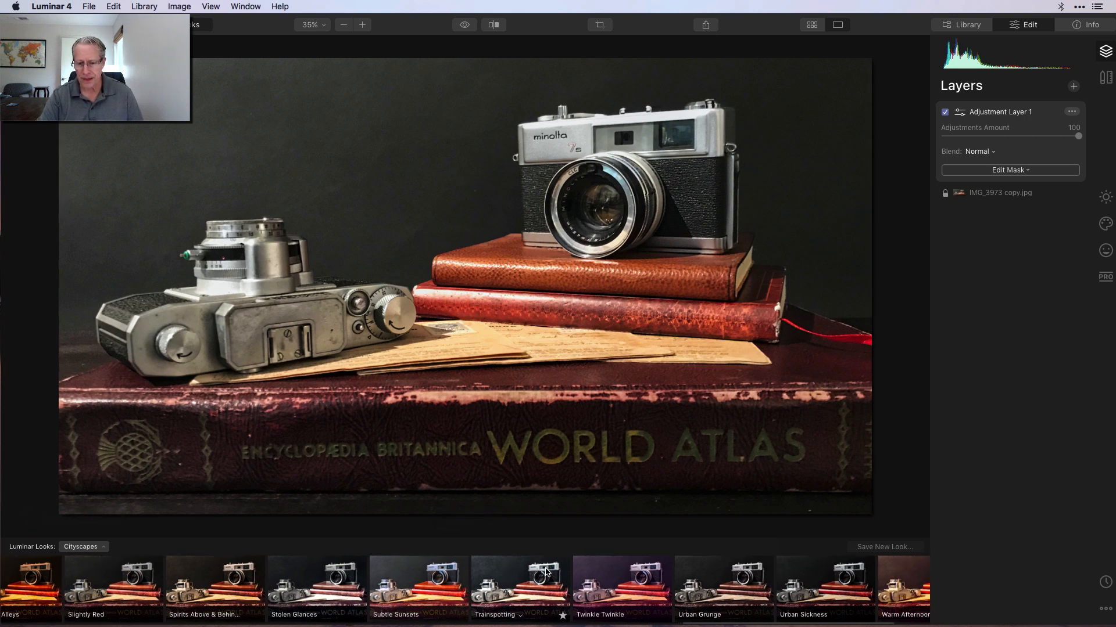
left_click(639, 590)
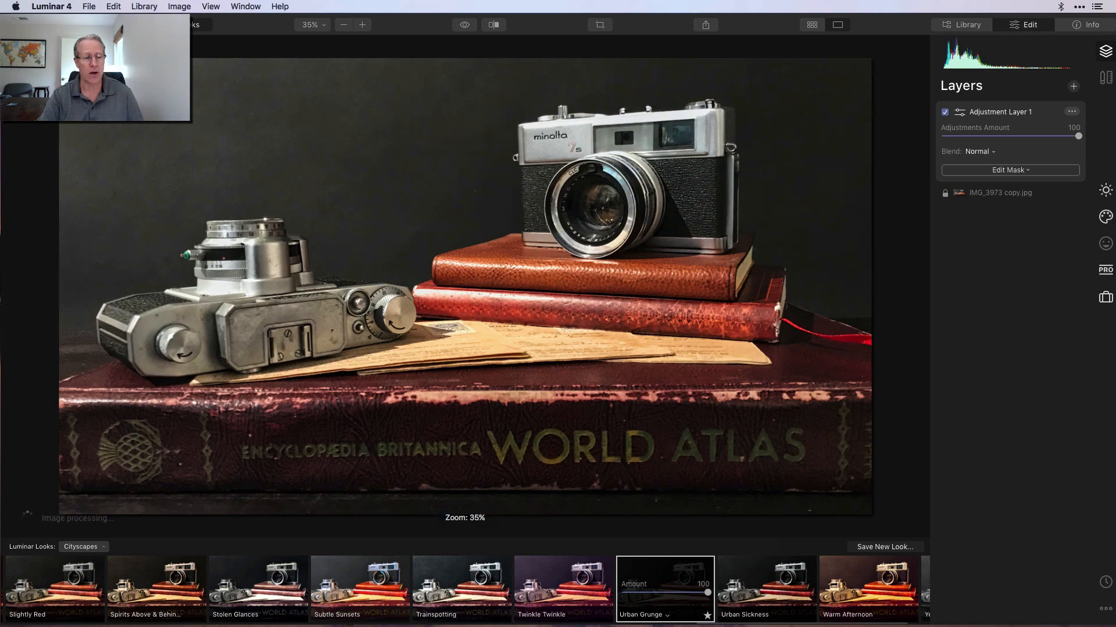
left_click(195, 25)
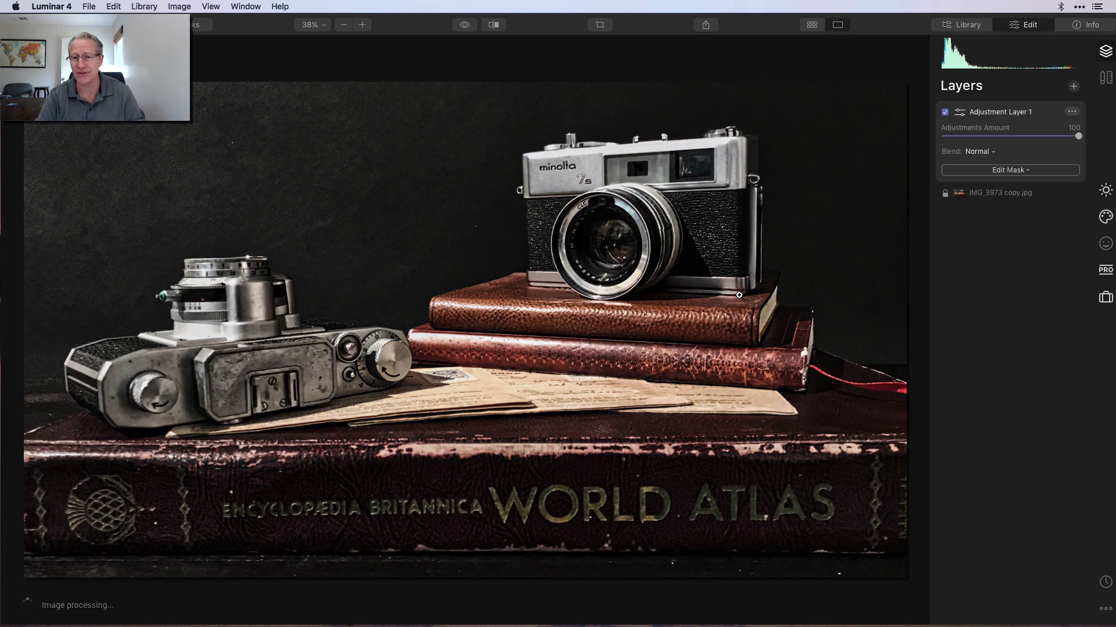
Reduce the adjustment layer's Adjustments Amount to 52 and compare the photo with the layer off and on.
left_click_drag(1078, 137, 1040, 138)
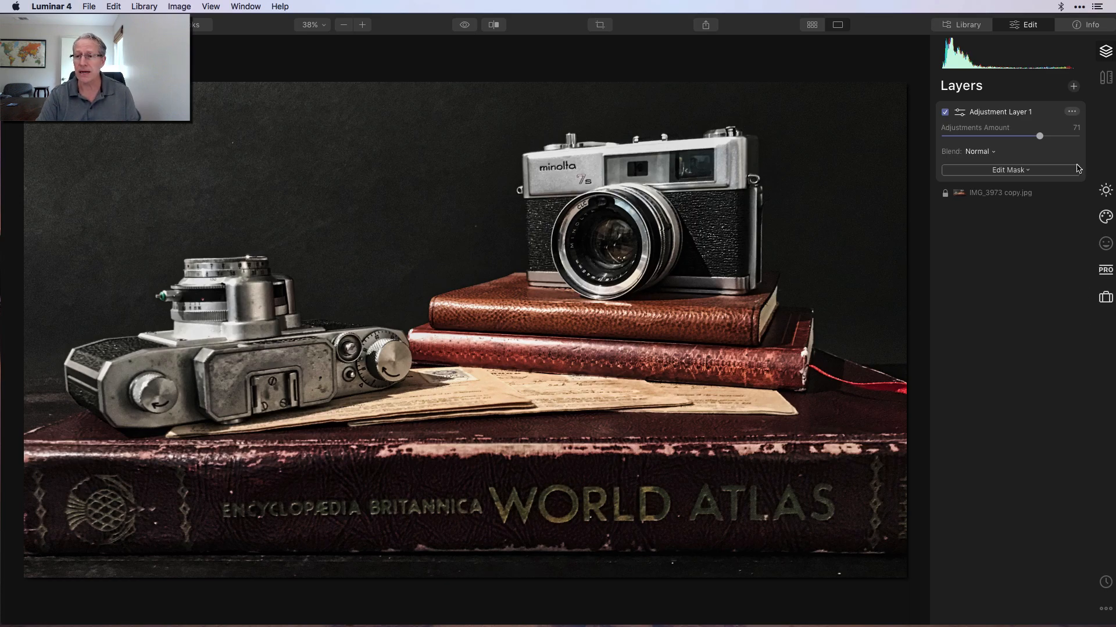
left_click_drag(1038, 138, 1013, 138)
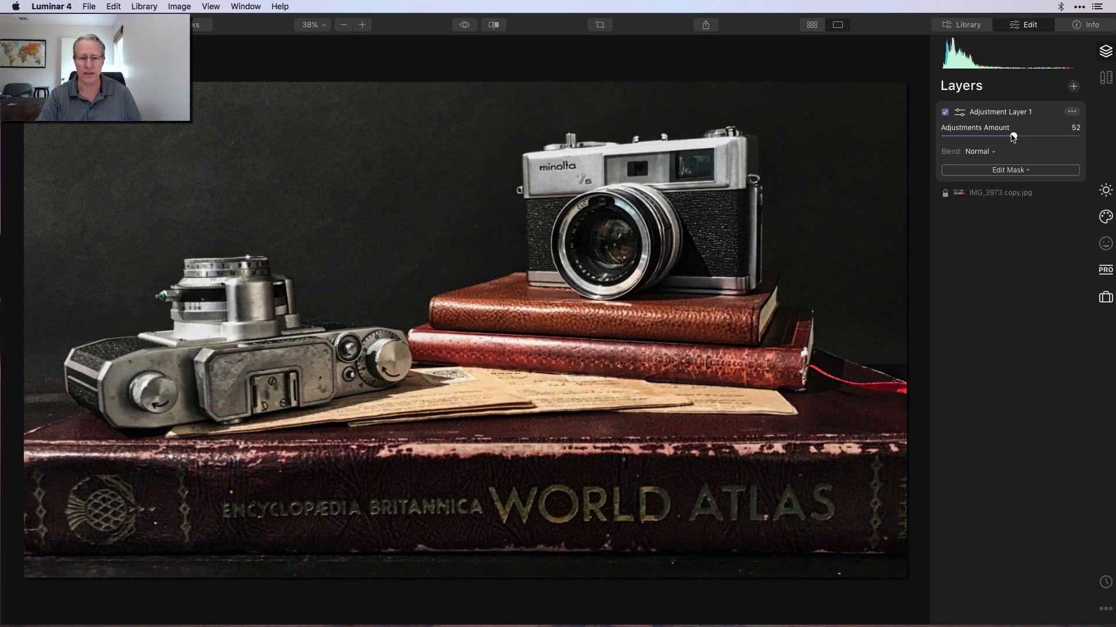
left_click(945, 112)
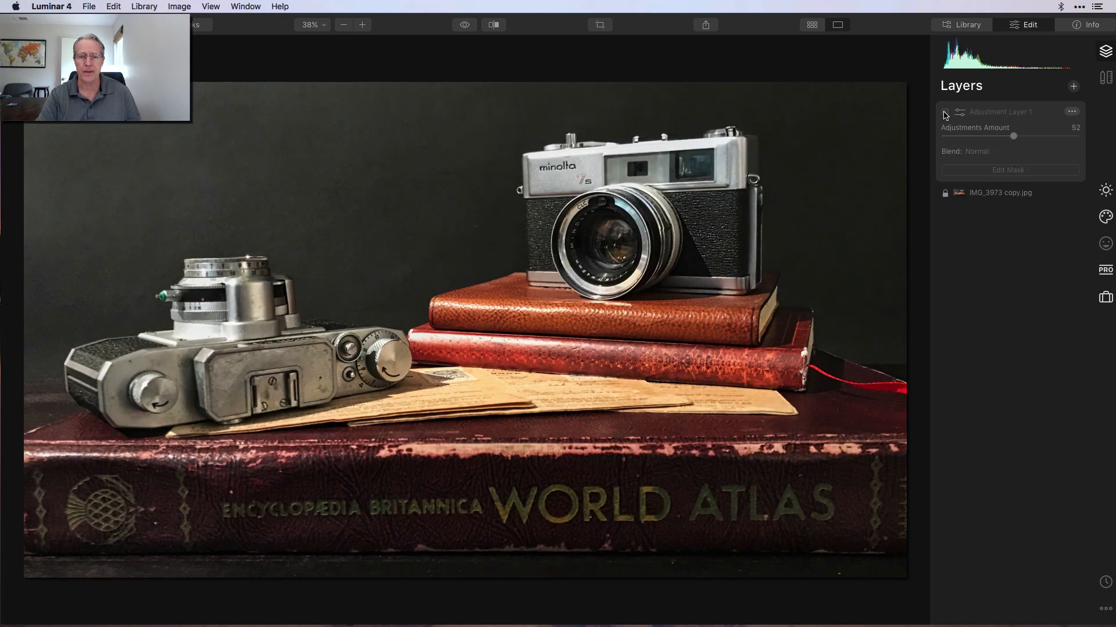
left_click(944, 113)
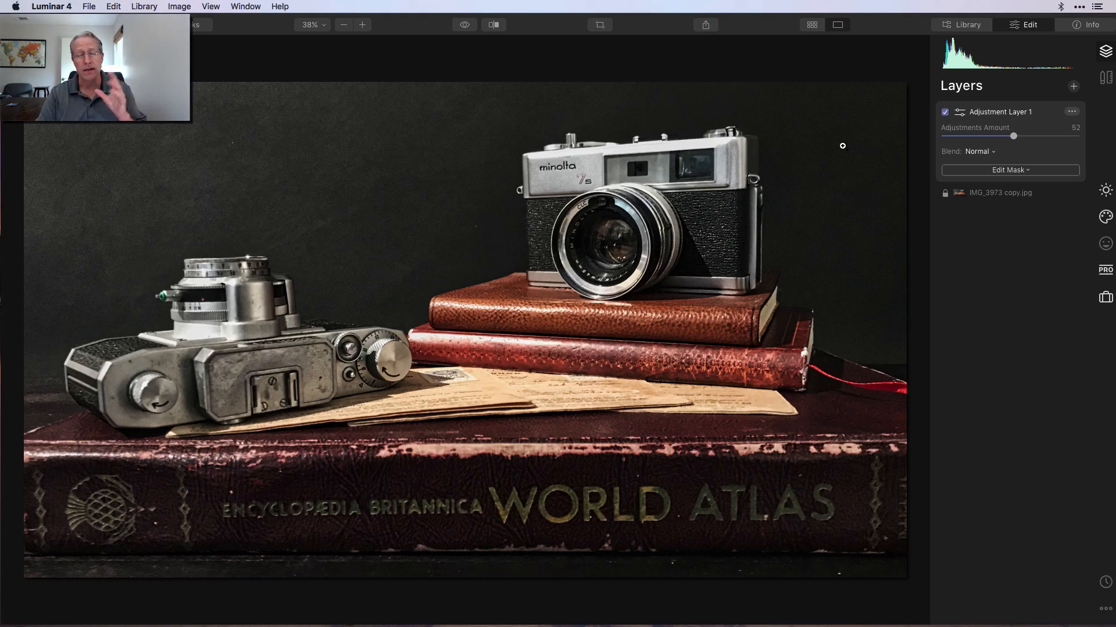
Send the photo to the Analog Efex Pro 2 plugin.
left_click(114, 7)
mouse_move(132, 126)
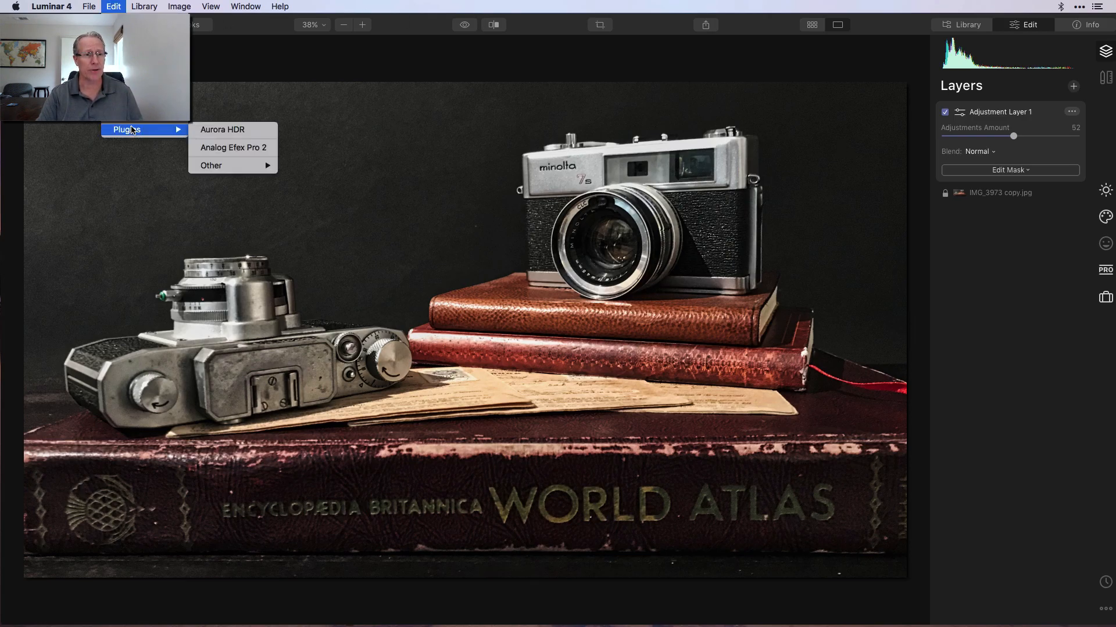
left_click(220, 149)
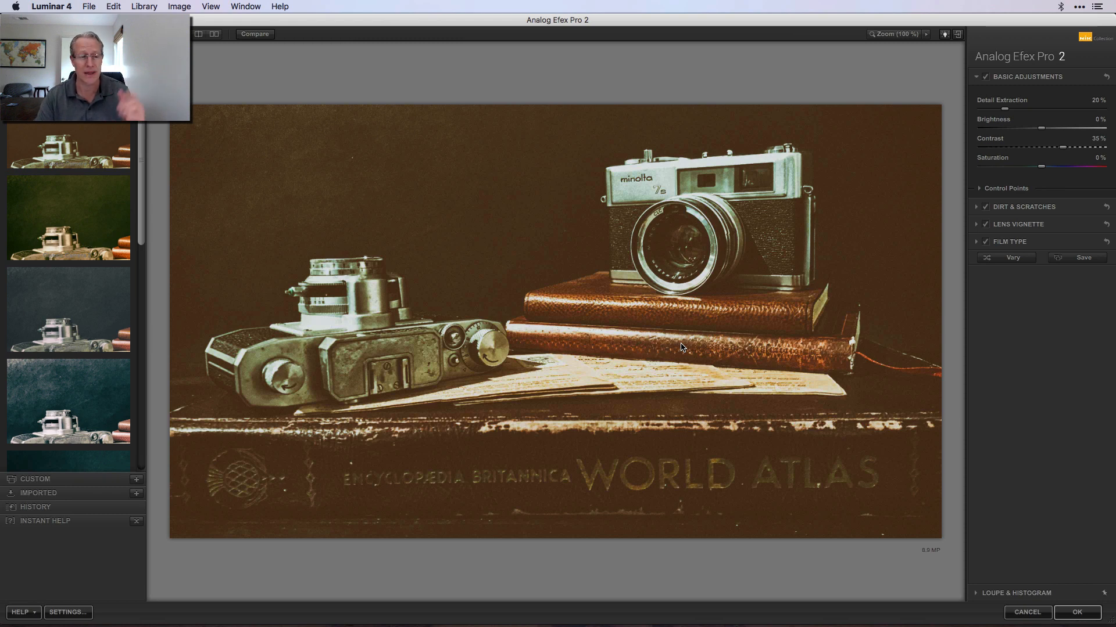
Browse the Classic Camera presets and switch the tool combination to Vintage Camera.
scroll(92, 383, "down", 2)
scroll(91, 383, "down", 3)
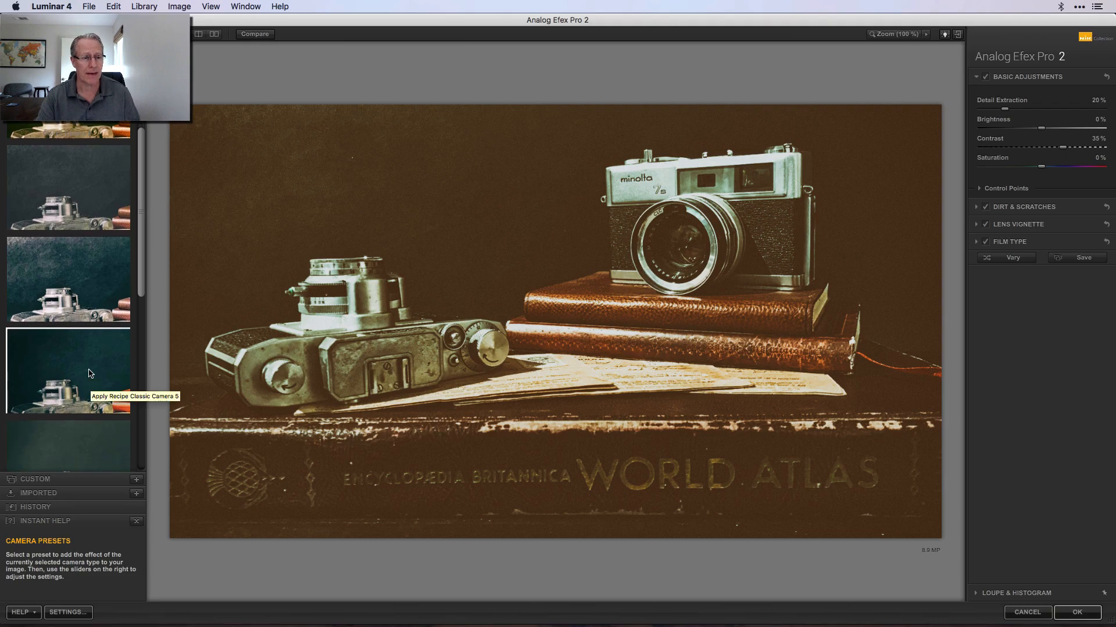
left_click(73, 69)
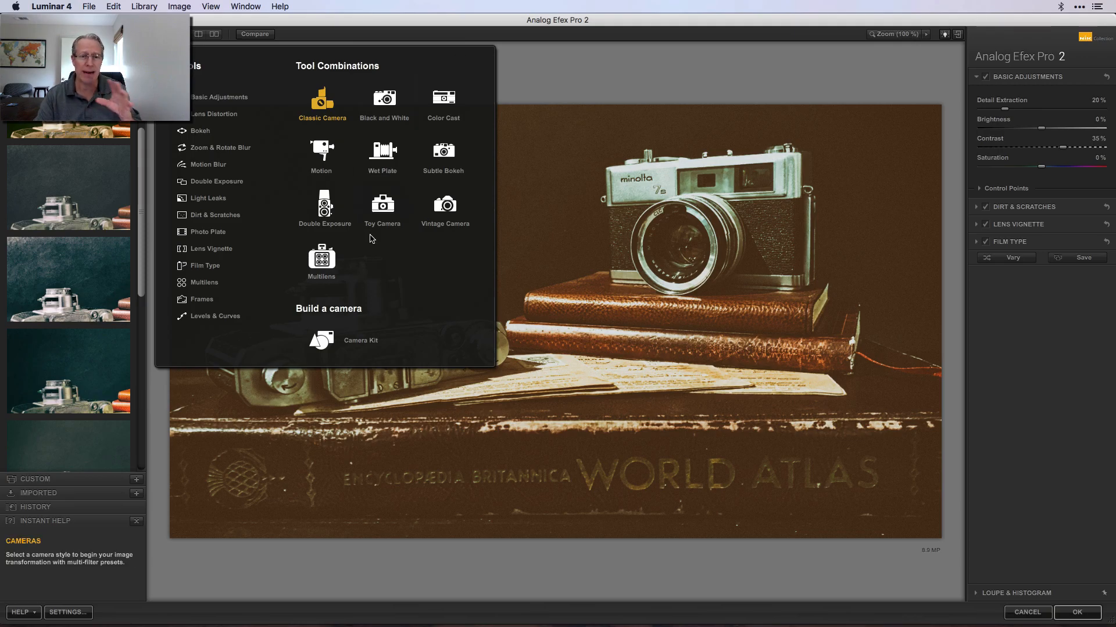
left_click(445, 206)
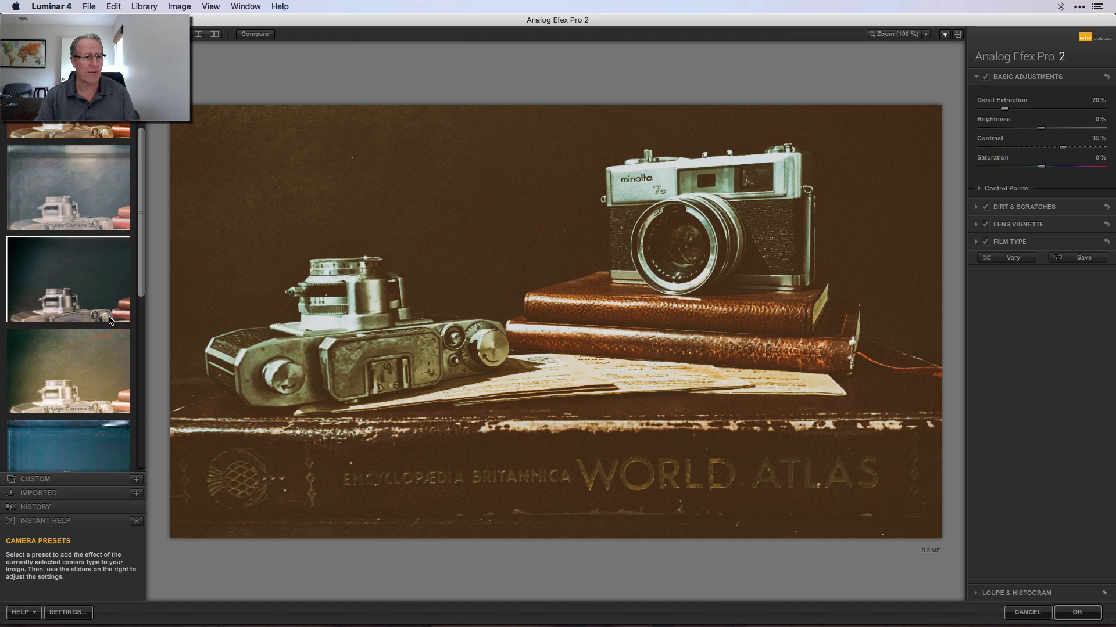
Apply the dark teal Vintage Camera preset and change its Subtle film type to swatch 3 in the third row.
scroll(105, 290, "down", 2)
left_click(101, 258)
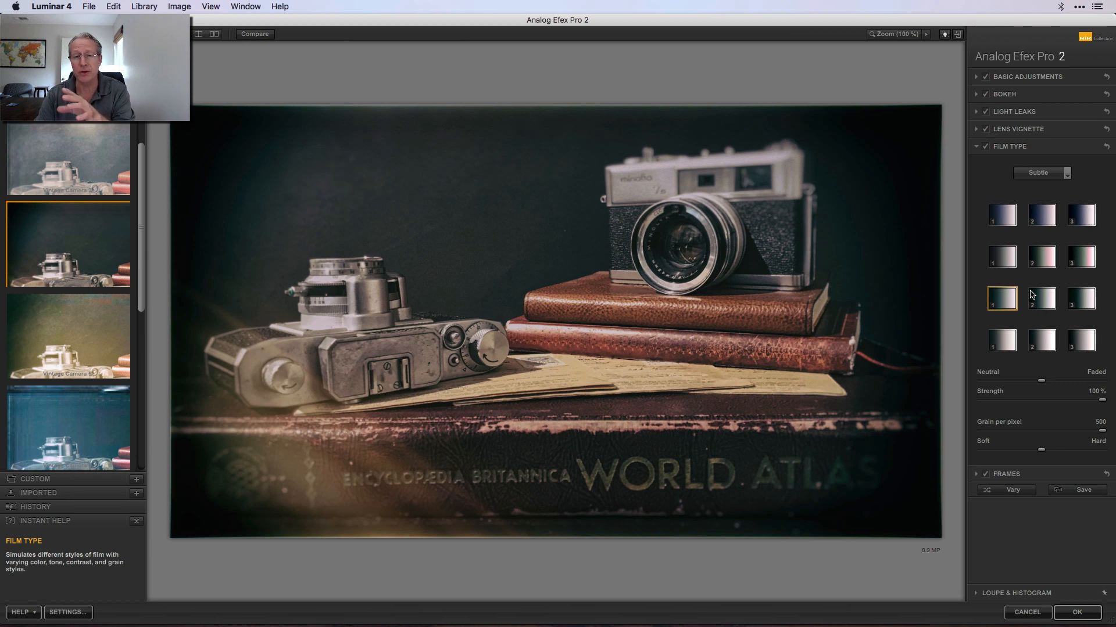
left_click(1091, 298)
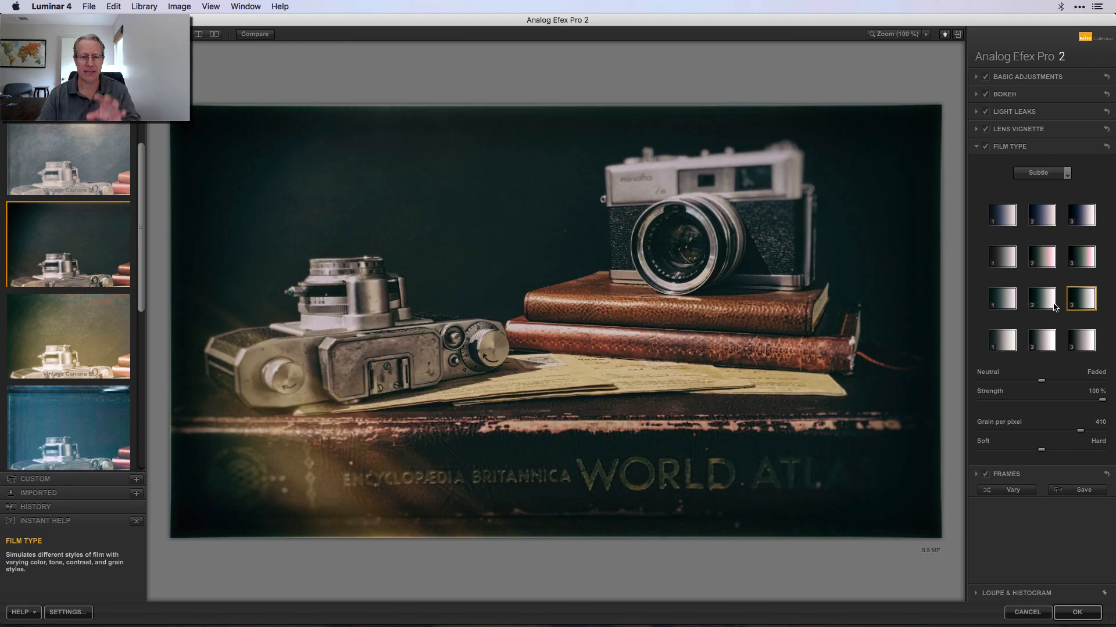
Enlarge the Bokeh filter's in-focus ellipse to surround both cameras and shift its centre slightly upward.
left_click(1045, 149)
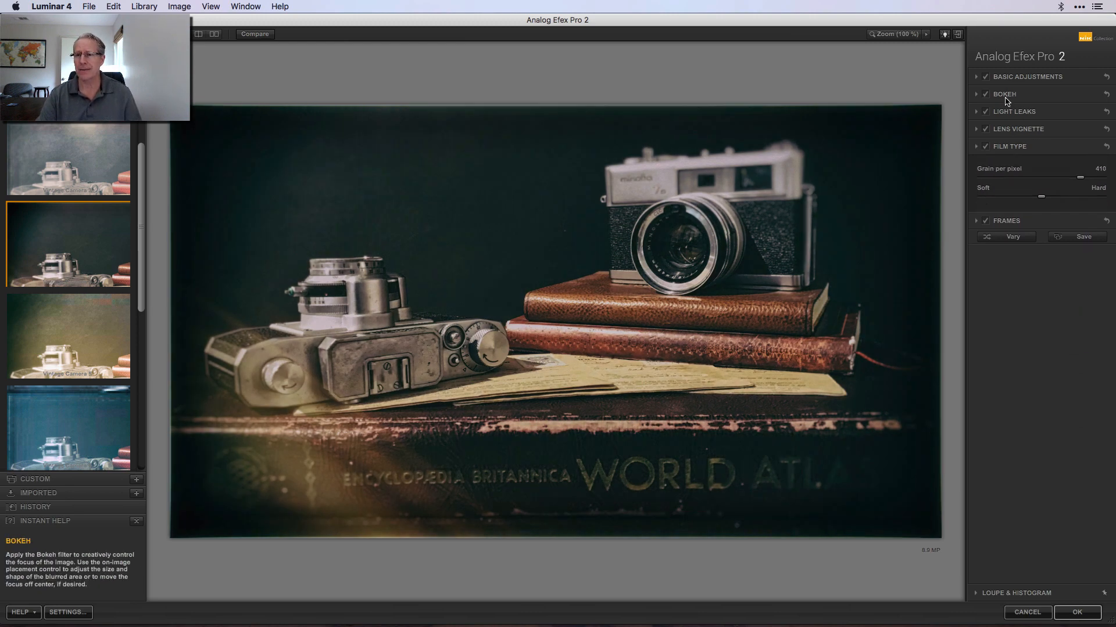
left_click(999, 94)
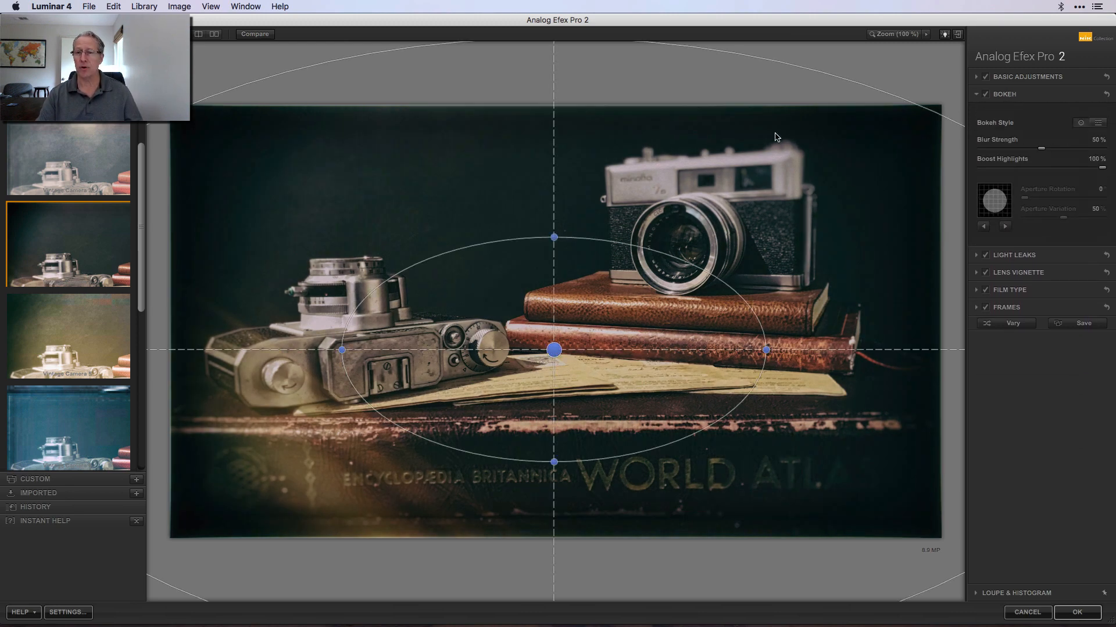
left_click_drag(861, 81, 773, 193)
left_click_drag(706, 269, 790, 161)
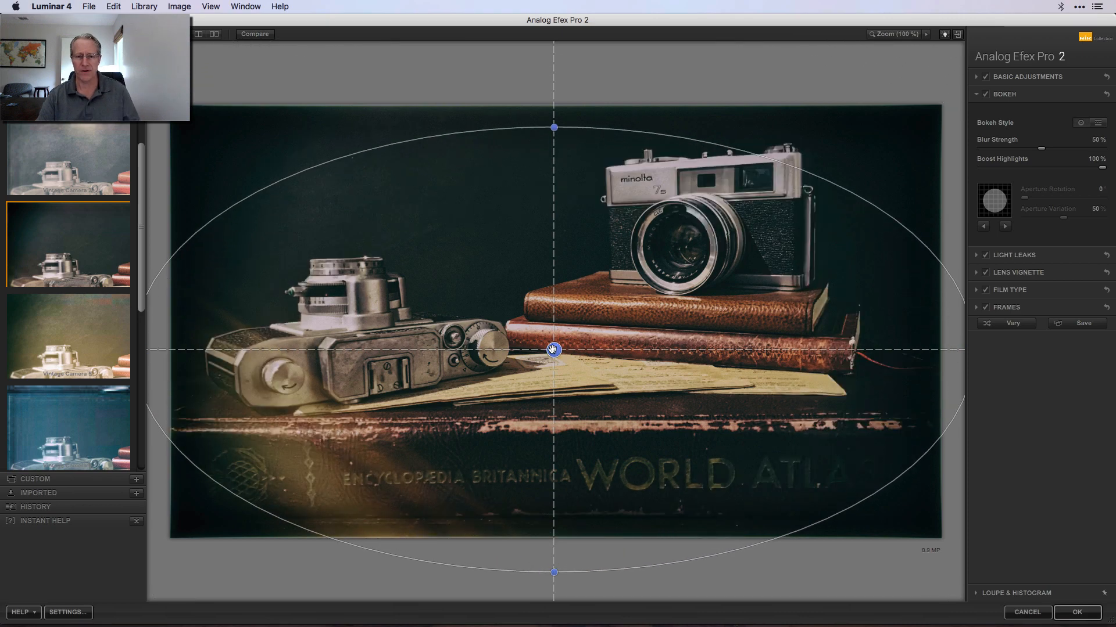
left_click_drag(553, 350, 554, 335)
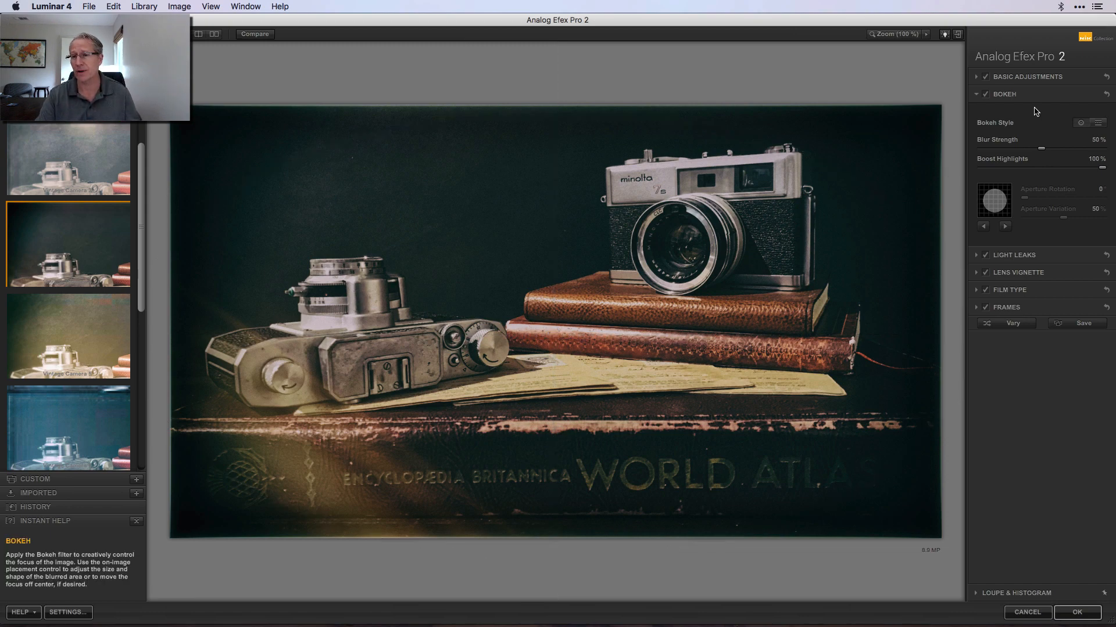
left_click(1035, 97)
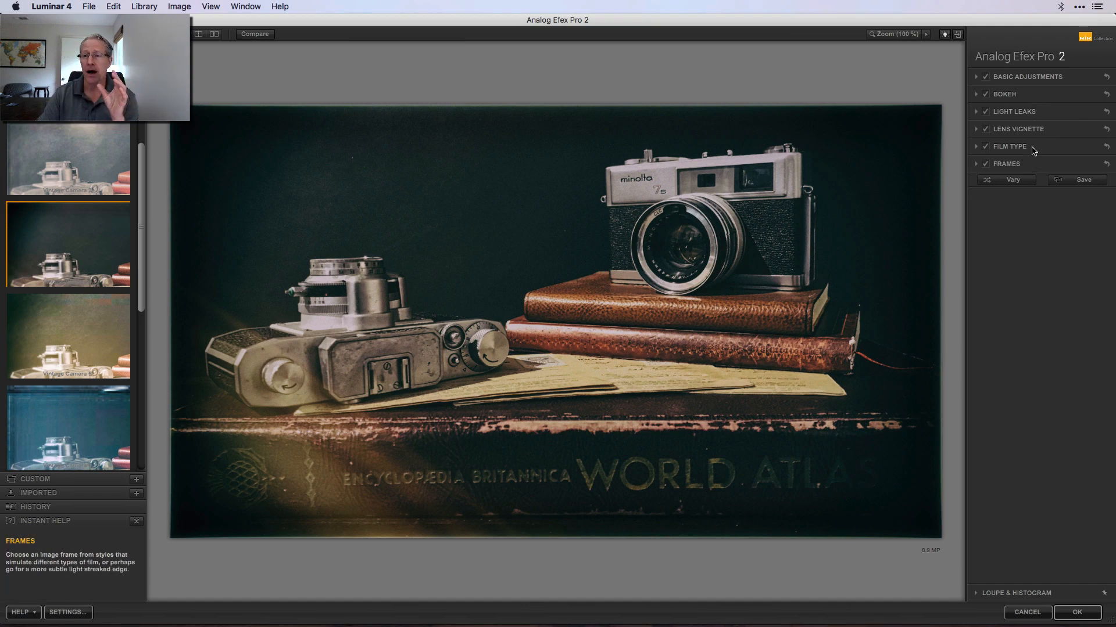
Compare the photo with Light Leaks off and on, and turn off the Lens Vignette filter.
left_click(985, 112)
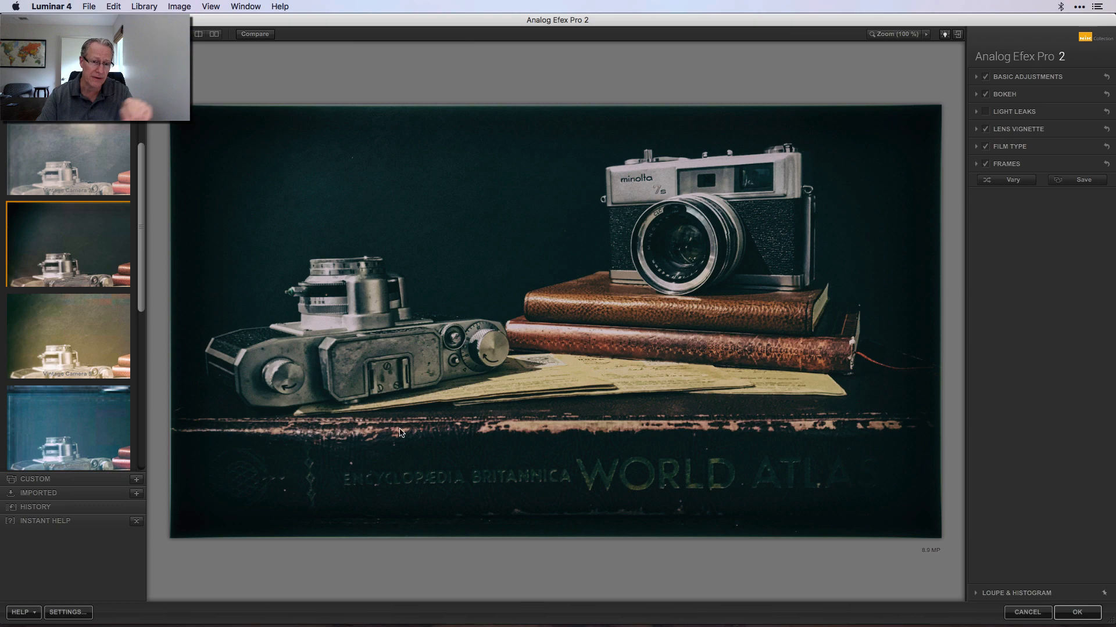
left_click(985, 113)
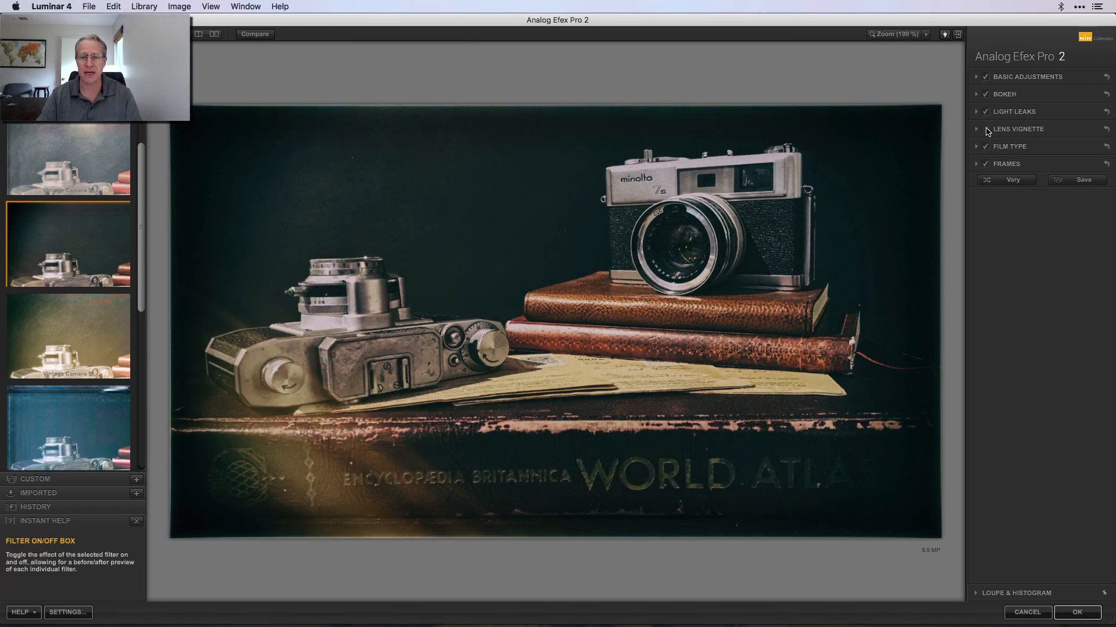
left_click(986, 130)
left_click(986, 130)
left_click(986, 129)
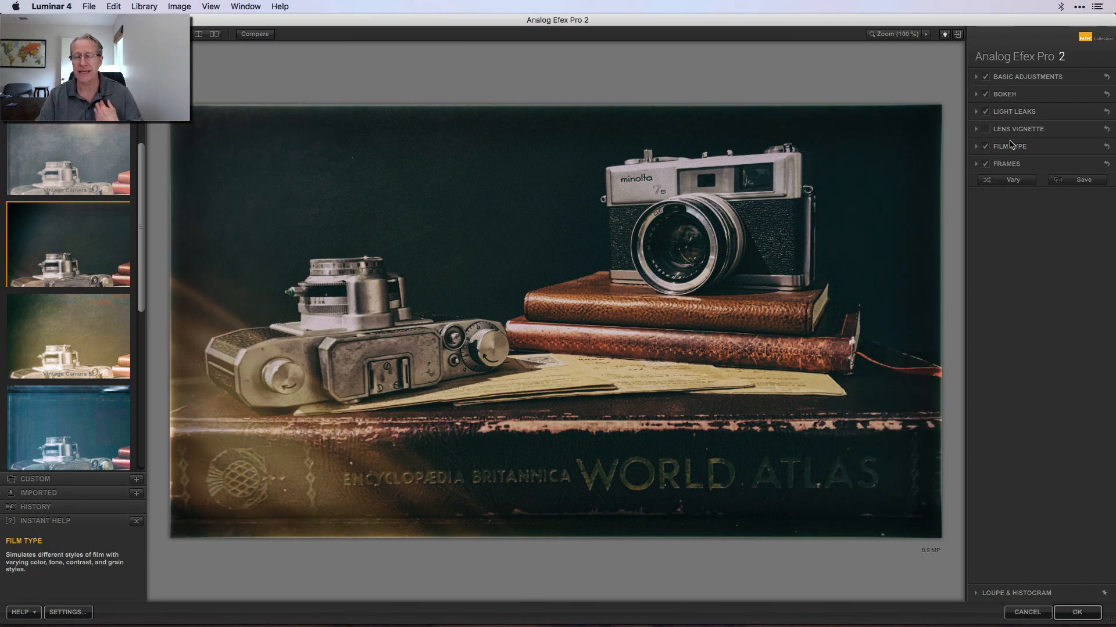
Add the first Film strip frame to the photo and set its scale to 51%.
left_click(1027, 165)
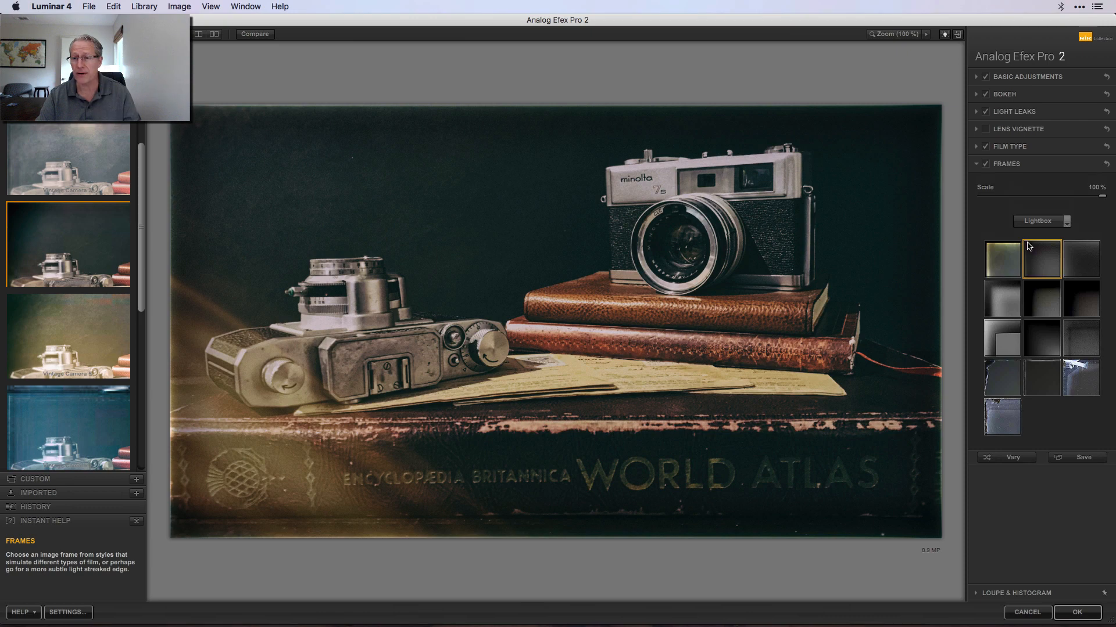
left_click(1040, 222)
left_click(1044, 236)
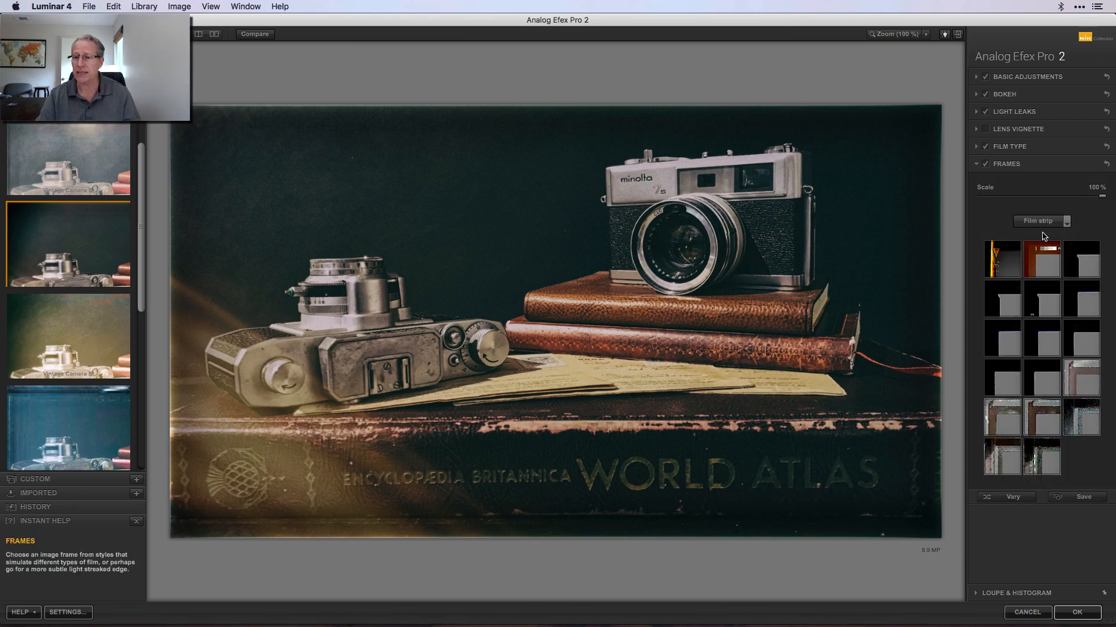
left_click(1001, 262)
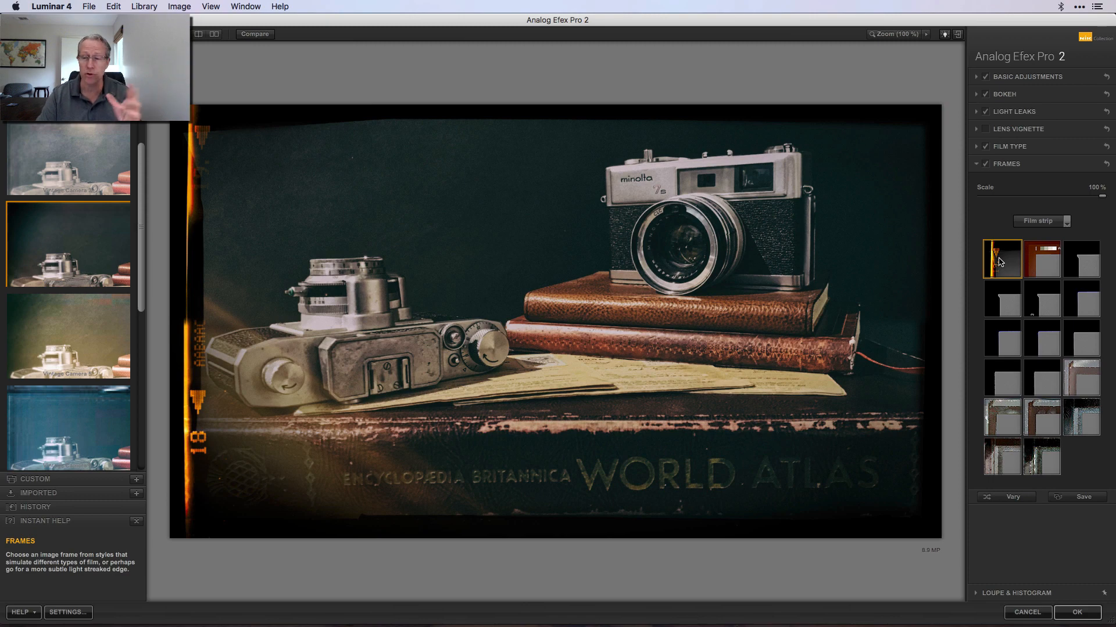
left_click_drag(1102, 198, 1042, 197)
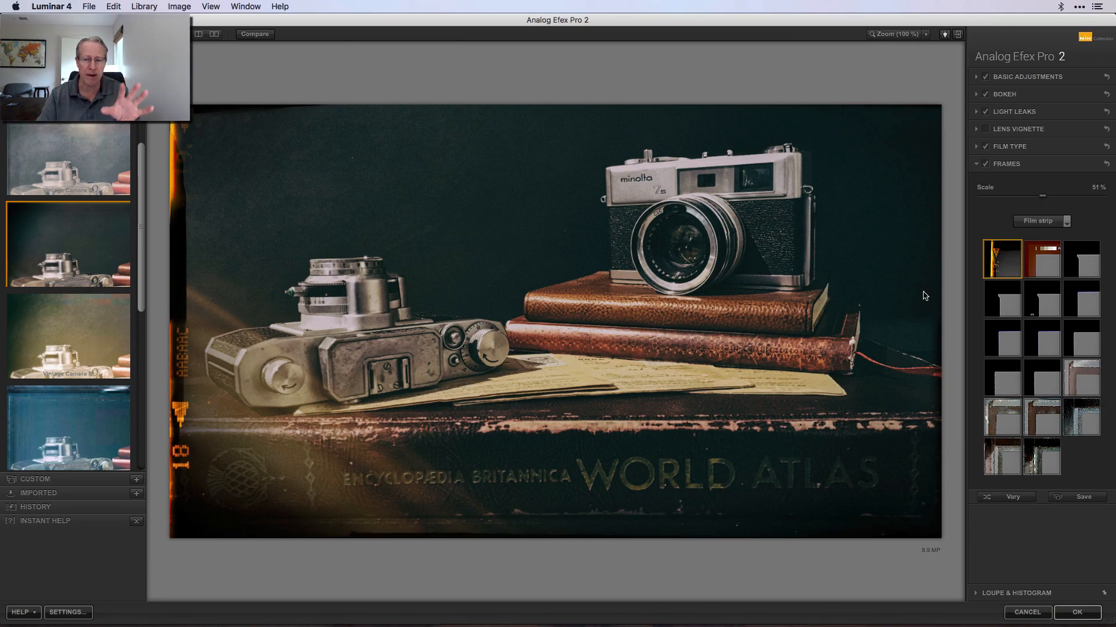
left_click(1031, 169)
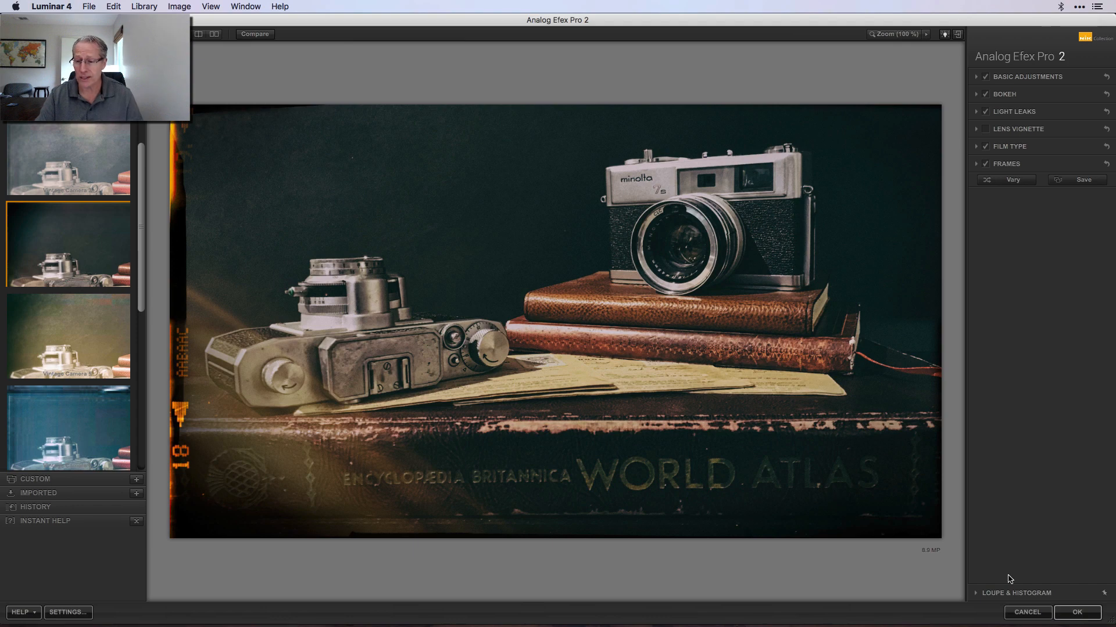
Apply the plugin effects back in Luminar 4 and compare the photo with the Analog Efex Pro 2 layer off and on.
left_click(1075, 612)
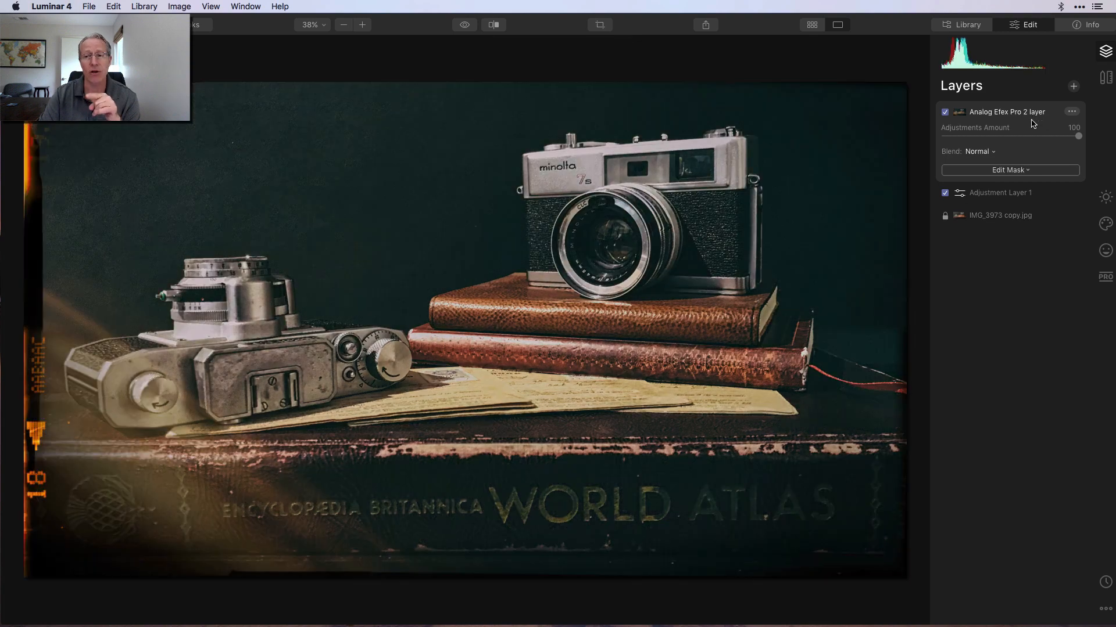
left_click(945, 113)
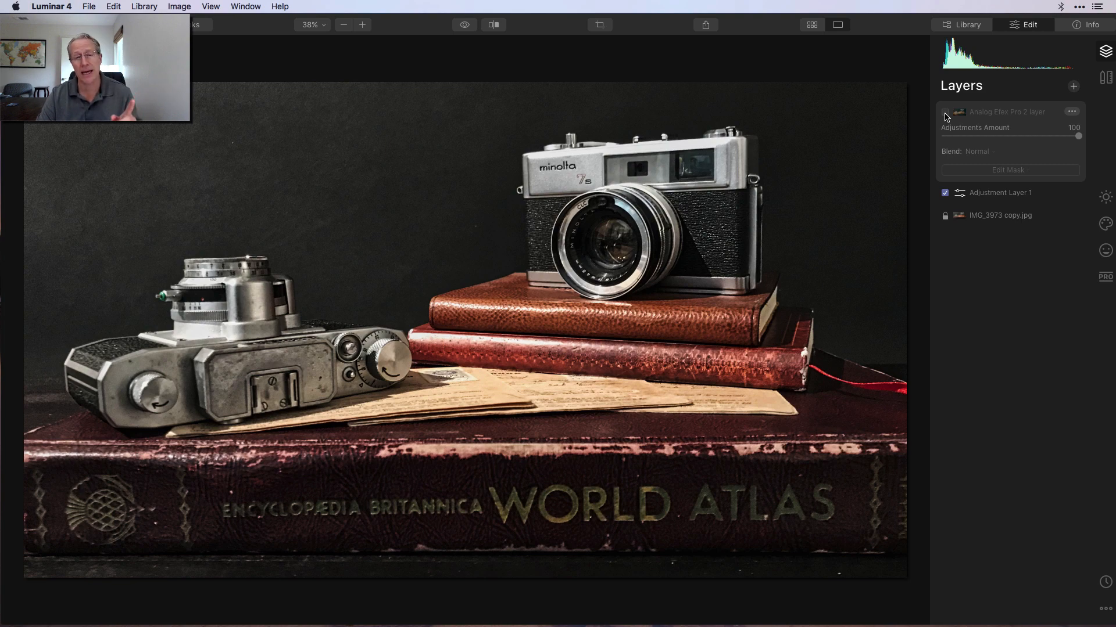
left_click(945, 113)
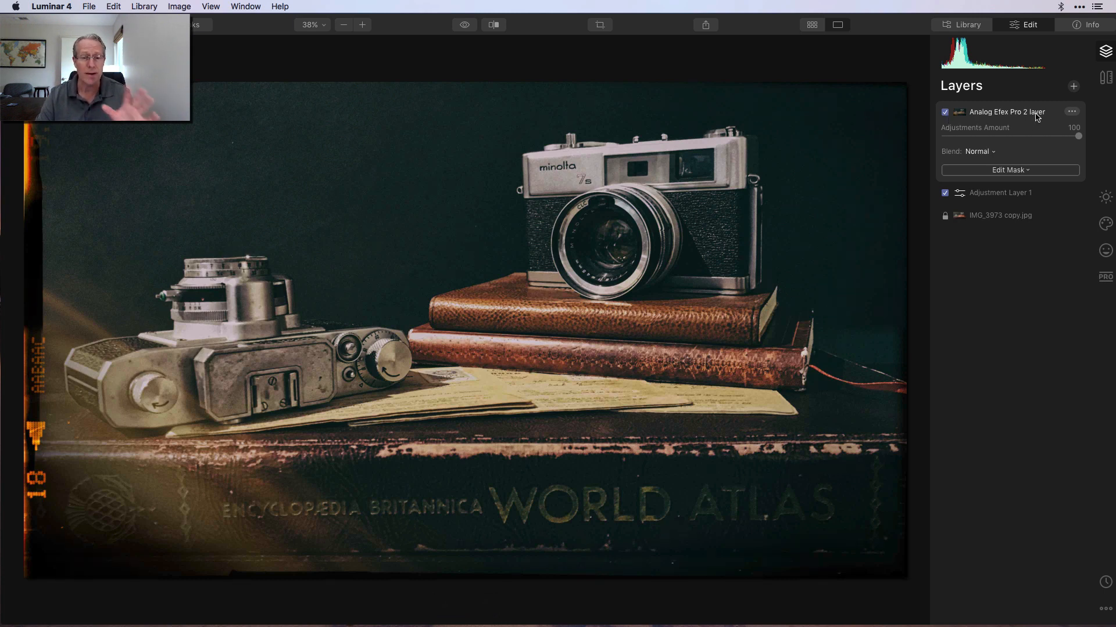
Add a new adjustment layer and set its Light temperature to -8 and highlights to -16.
left_click(1073, 86)
left_click(1011, 102)
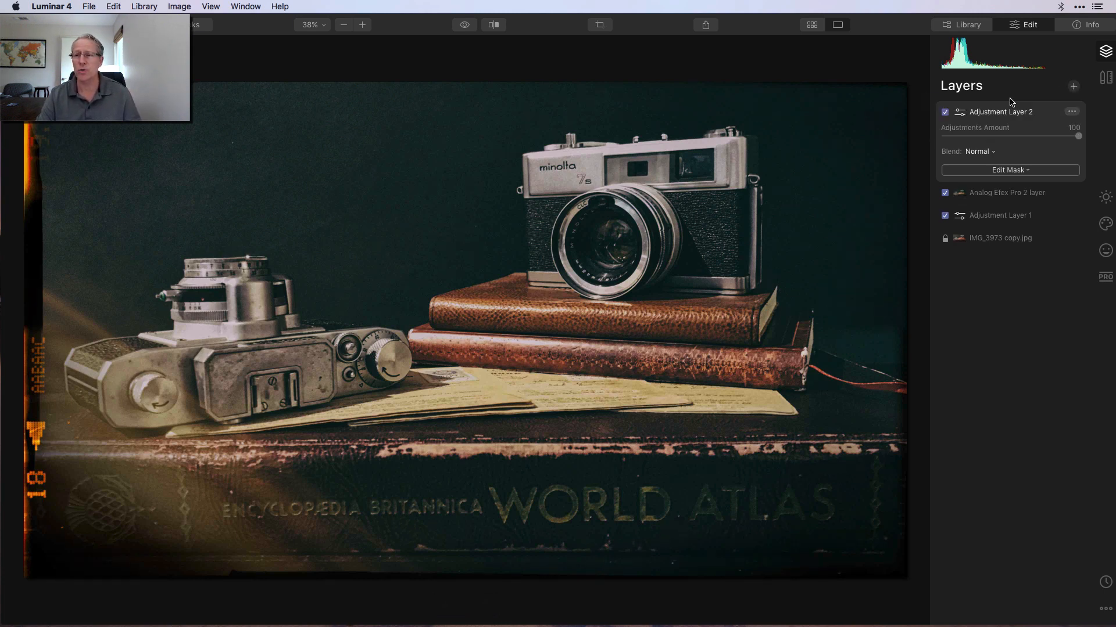
left_click(1104, 199)
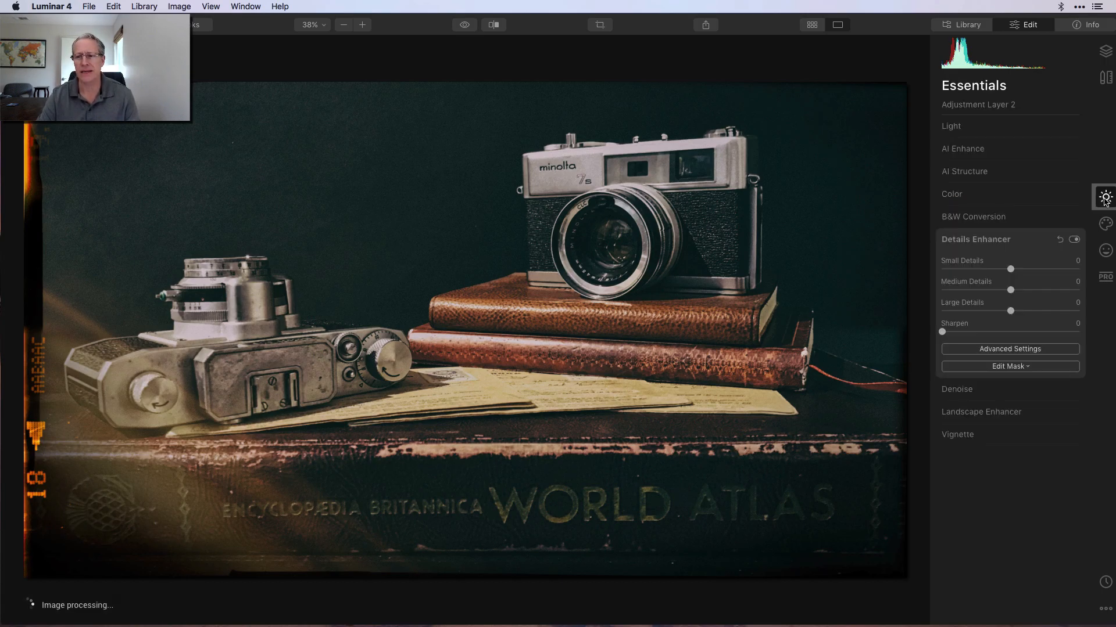
left_click(1034, 244)
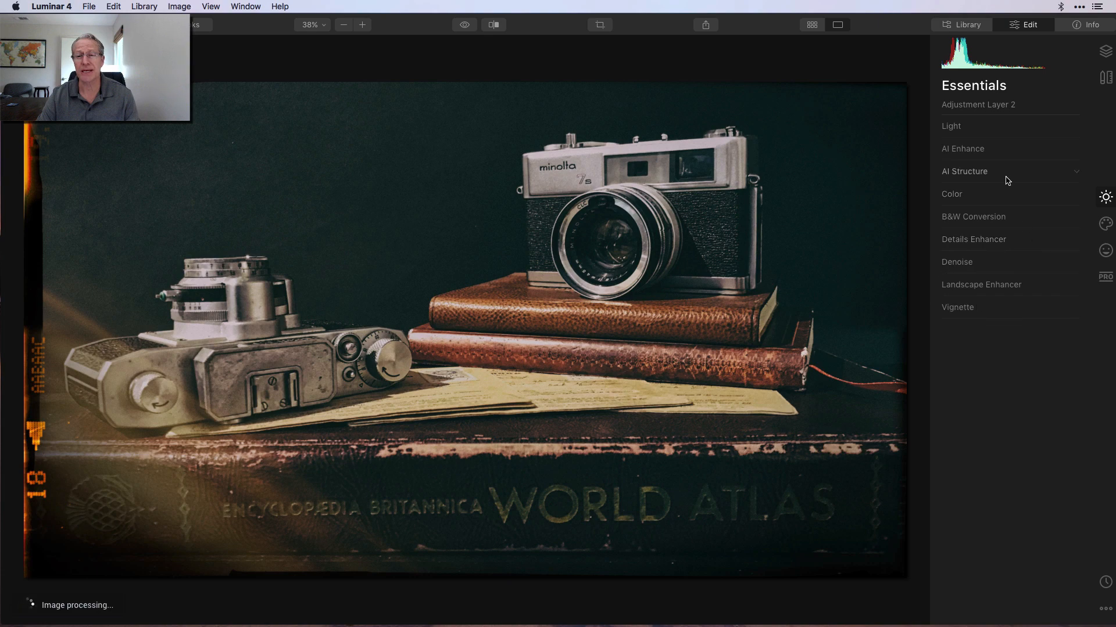
left_click(988, 130)
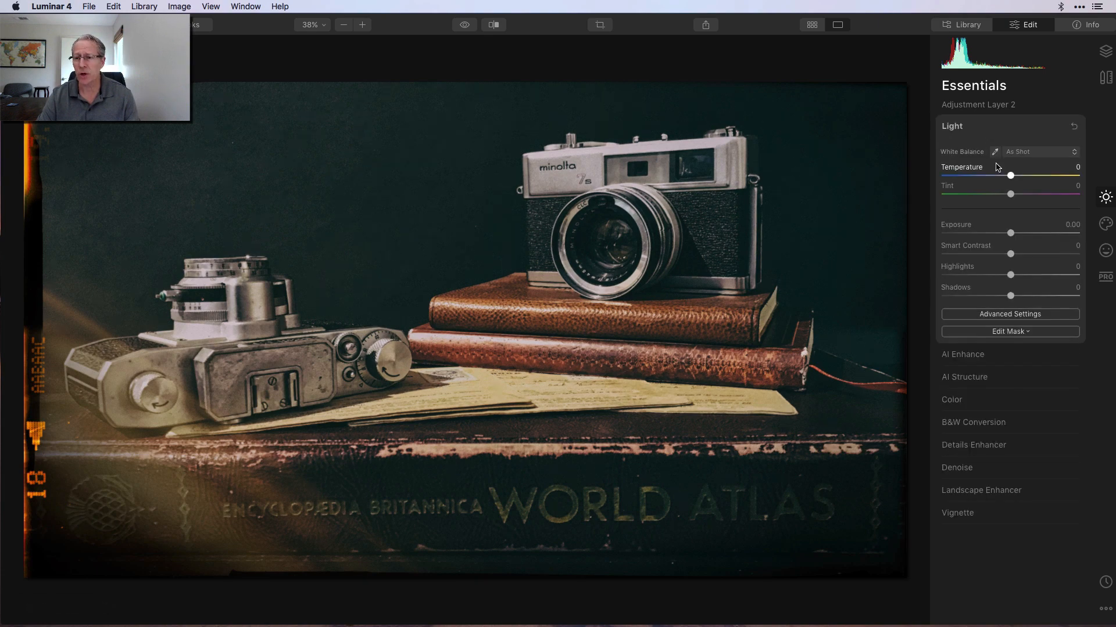
left_click_drag(1007, 178, 1004, 177)
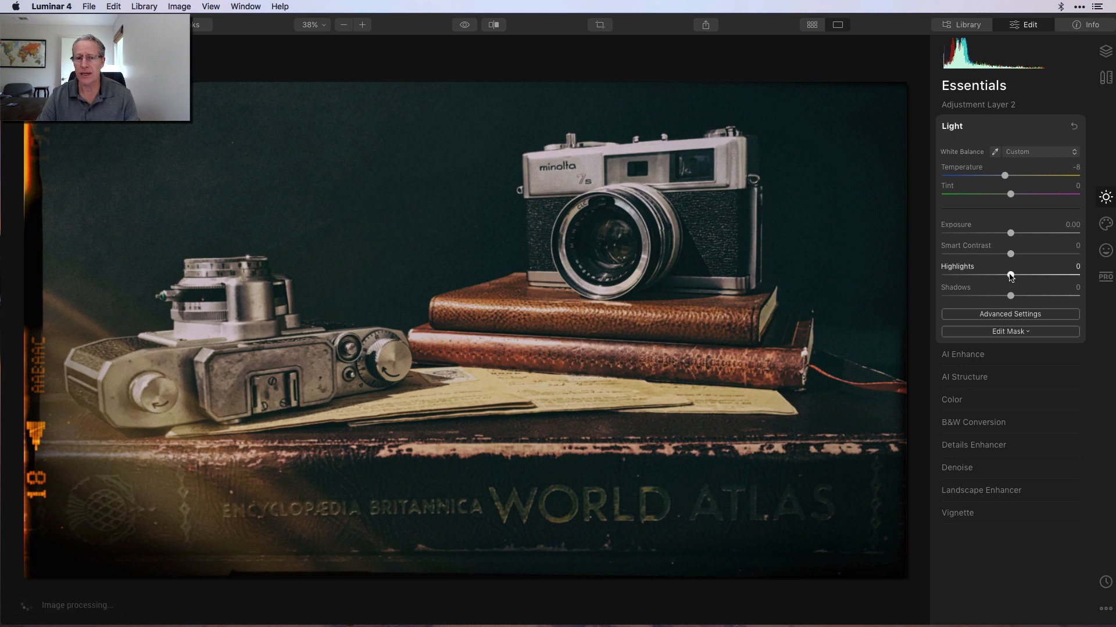
left_click_drag(1011, 277, 999, 276)
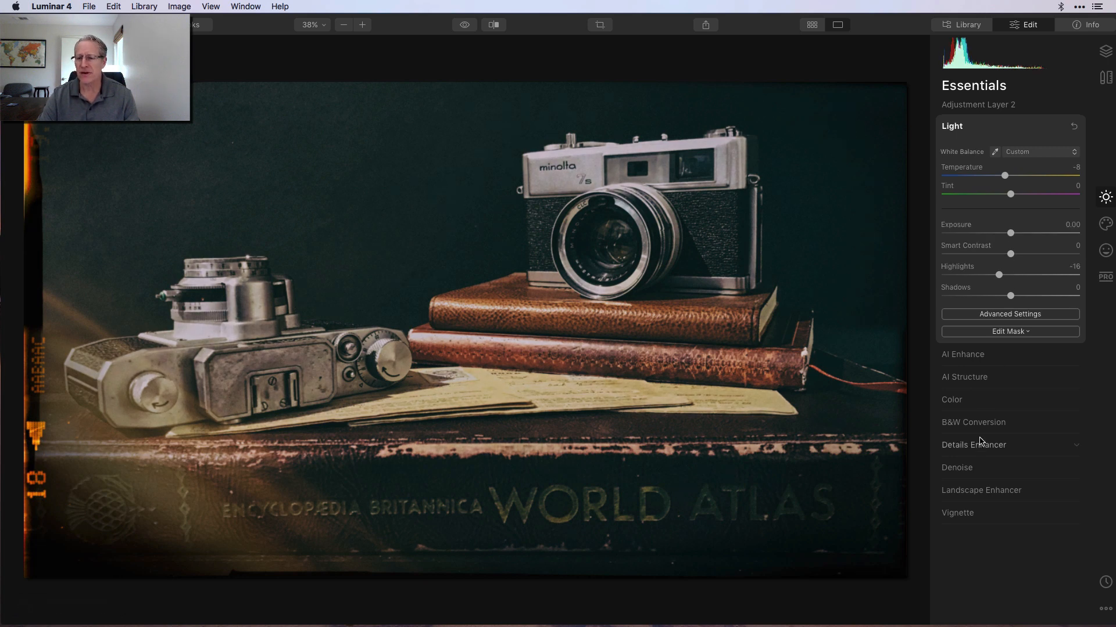
Set the Color vibrance to 18 and the saturation of the oranges to -26.
left_click(987, 399)
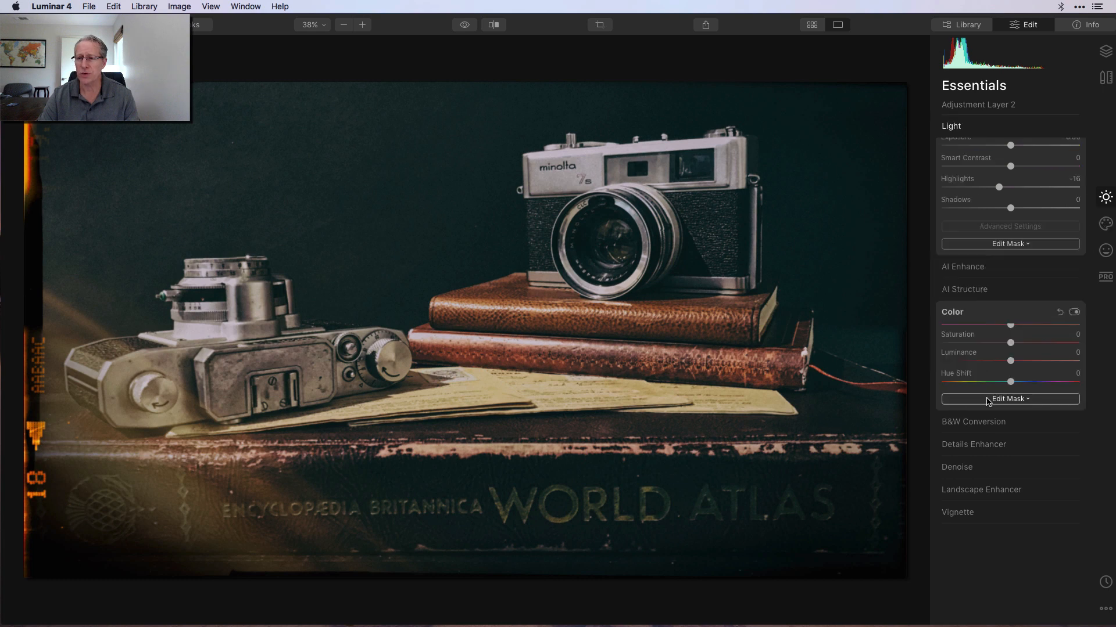
left_click_drag(1013, 245, 1025, 245)
left_click(964, 301)
left_click_drag(1010, 342, 992, 343)
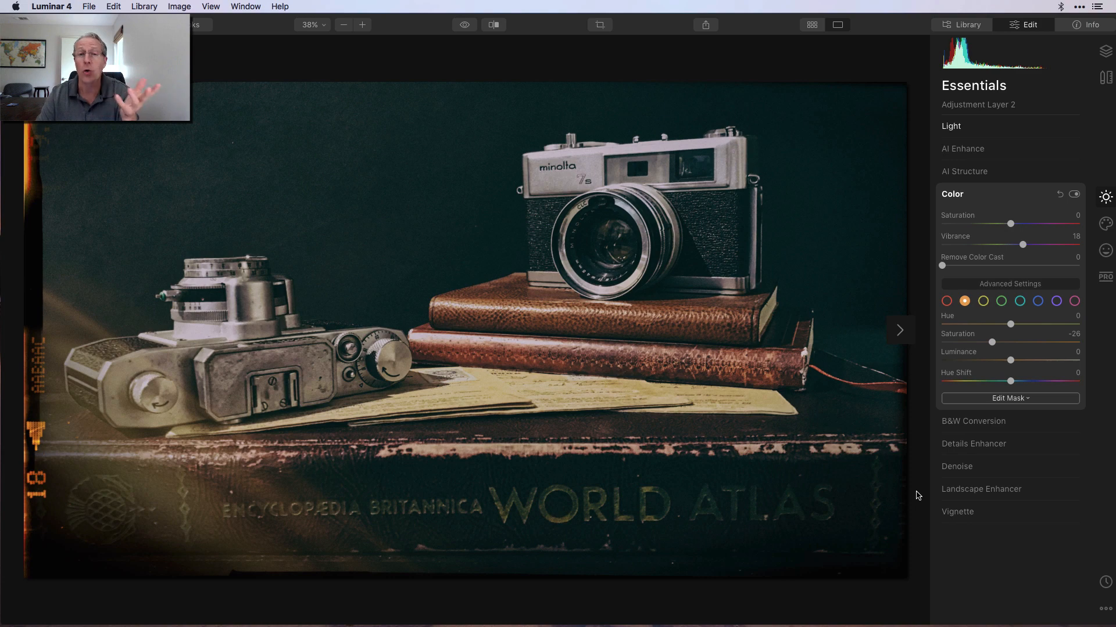
left_click(1021, 197)
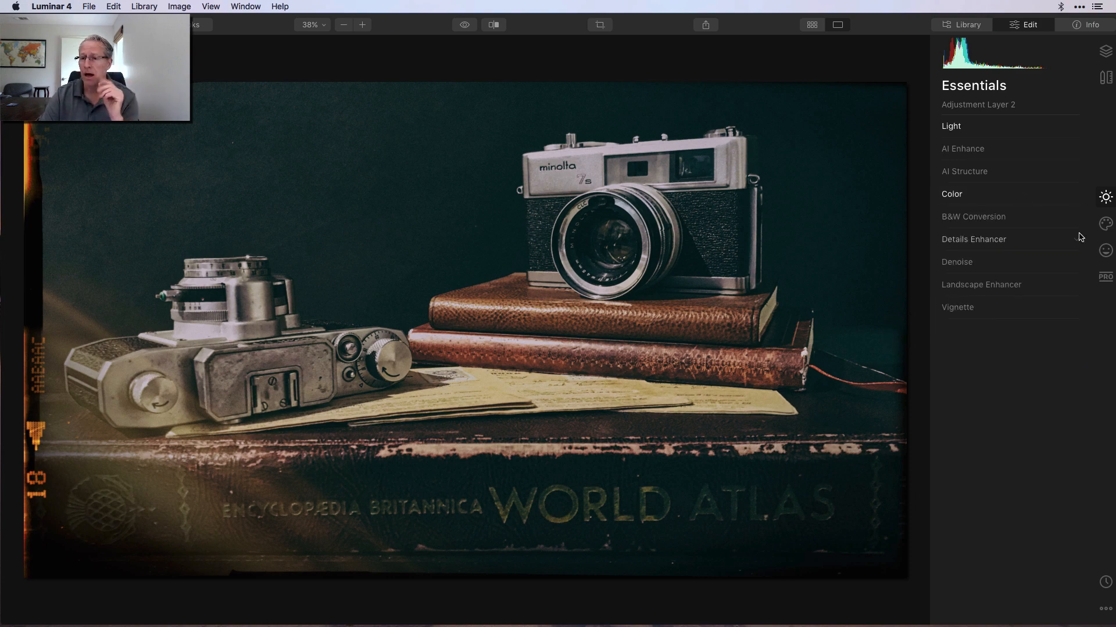
Try the Matte Look effect from the Creative tools and return its amount to 0.
left_click(1104, 224)
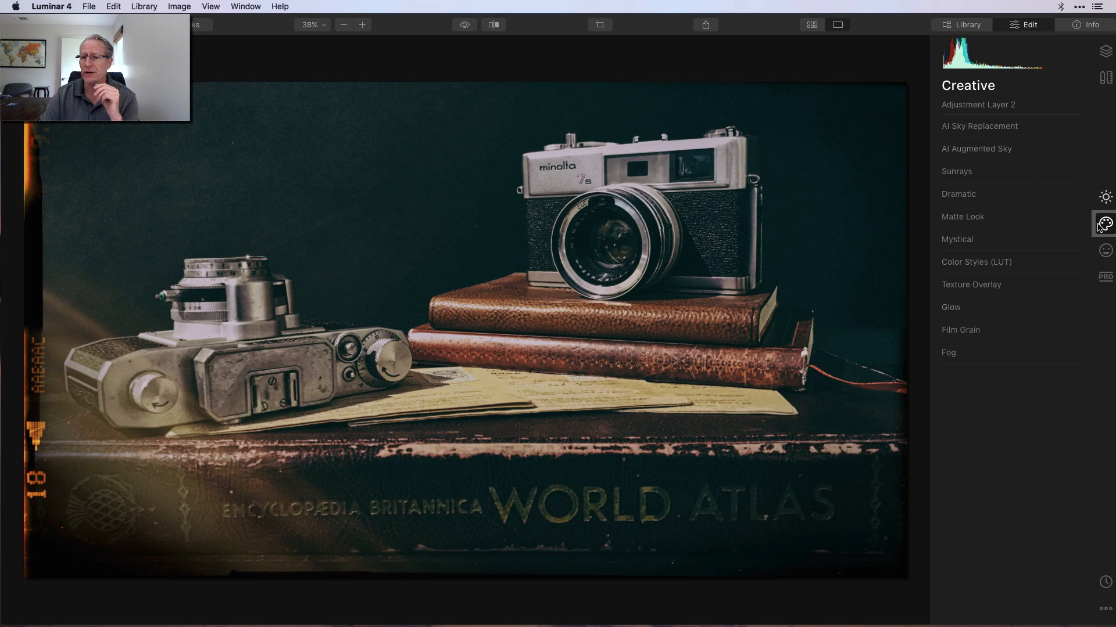
left_click(961, 216)
left_click_drag(942, 247, 912, 244)
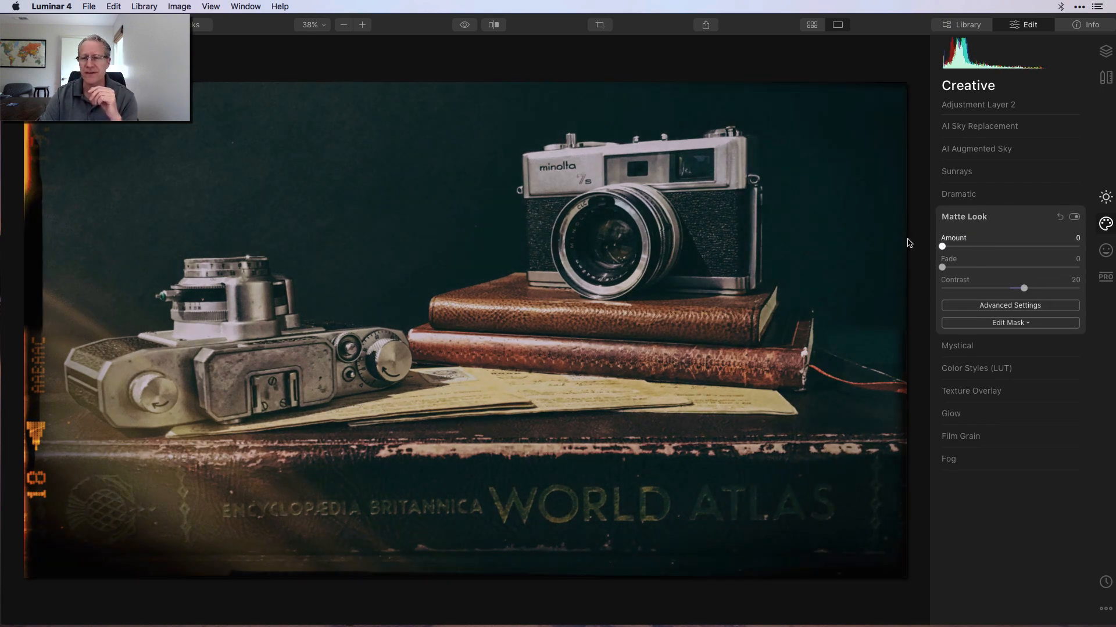
left_click(1028, 219)
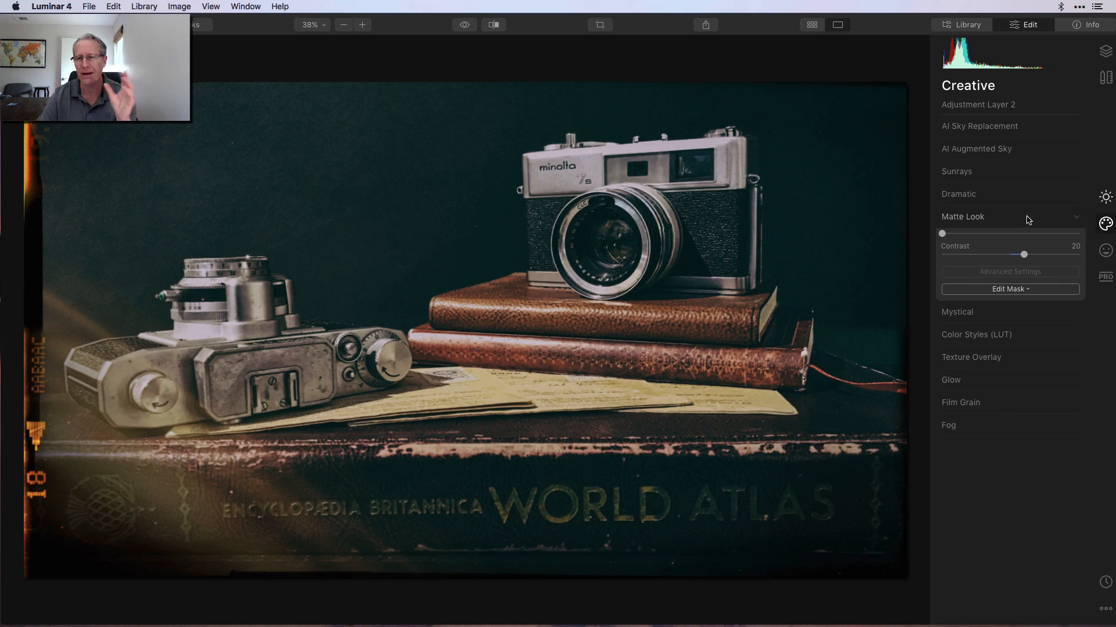
Set the Mystical amount to 33 and the Type 1 Orton Effect amount to 23.
left_click(991, 240)
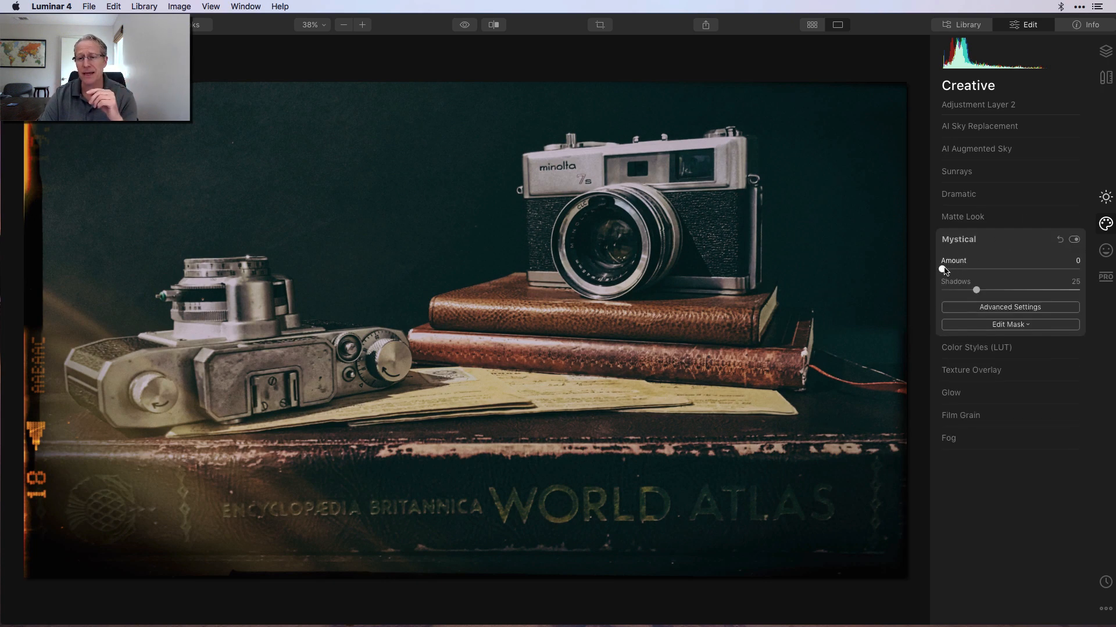
left_click_drag(942, 269, 988, 269)
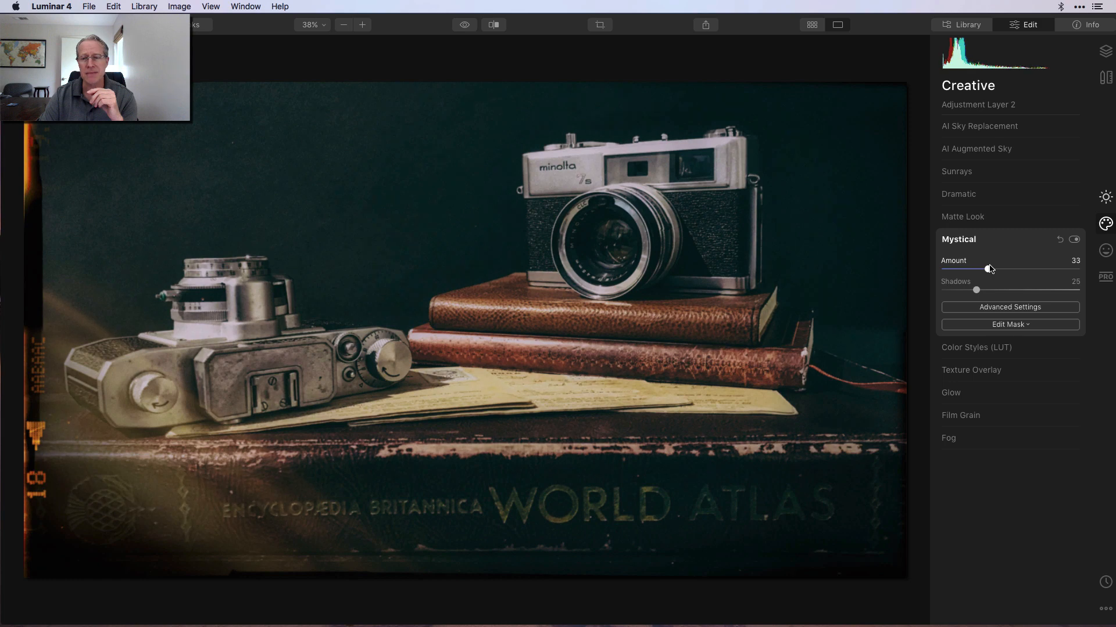
left_click(1104, 252)
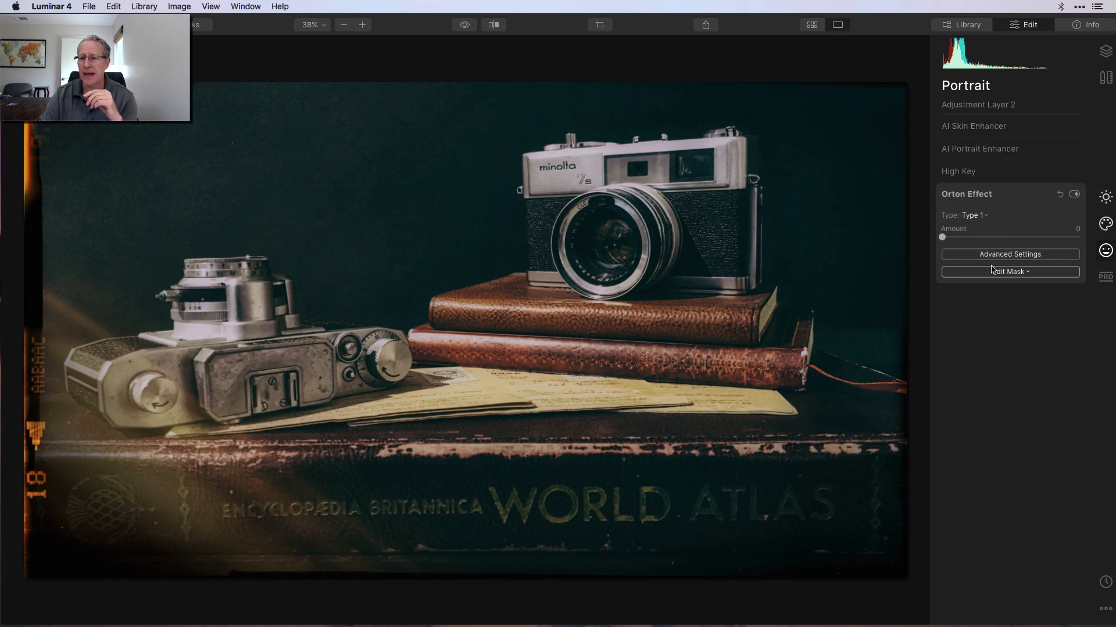
left_click_drag(942, 239, 974, 240)
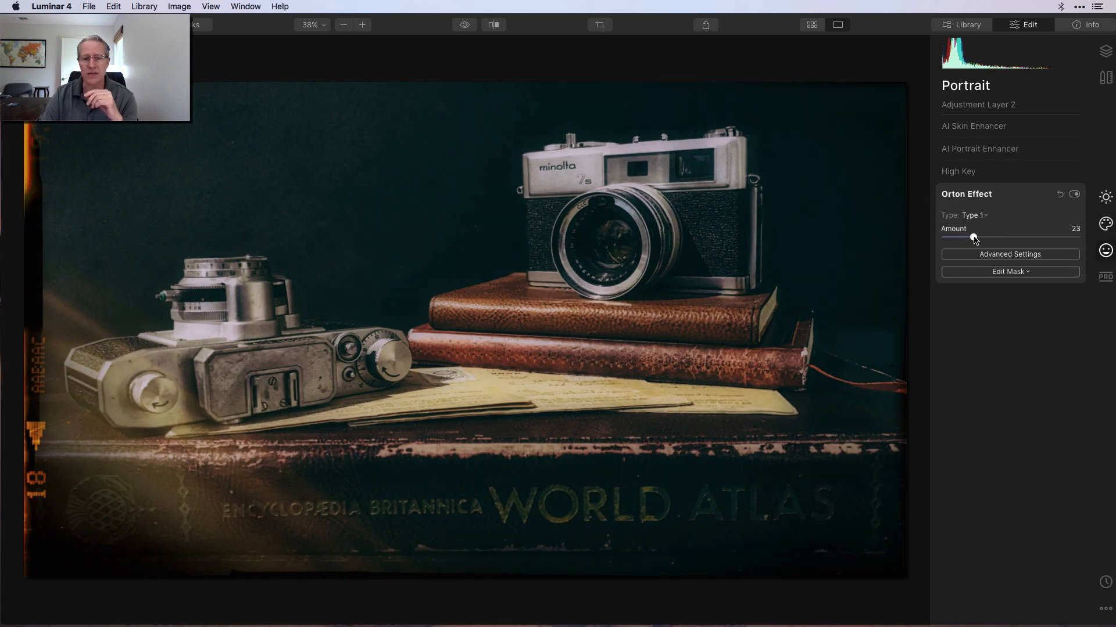
Apply a Photo Filter with hue 236 and amount 12, and compare the photo with and without it.
left_click(1101, 277)
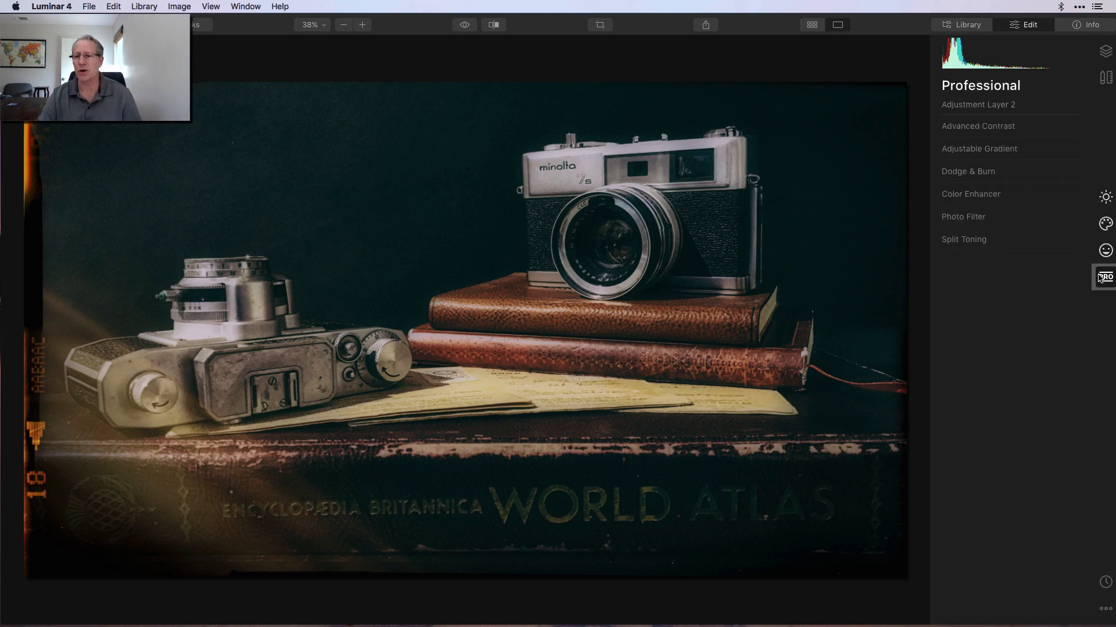
left_click(972, 217)
left_click(972, 218)
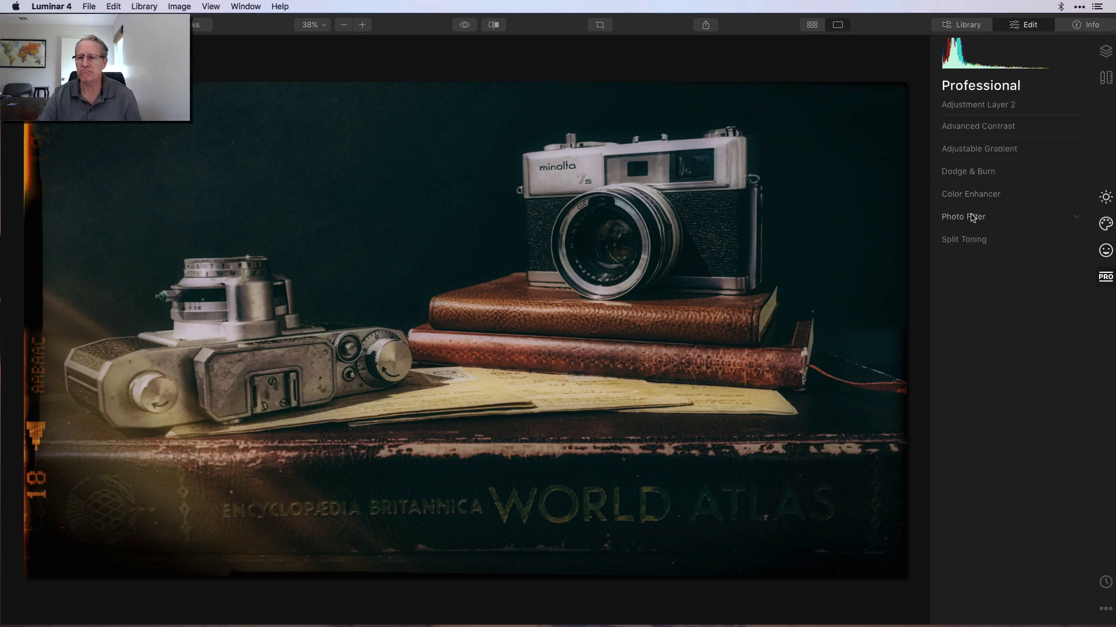
left_click(972, 218)
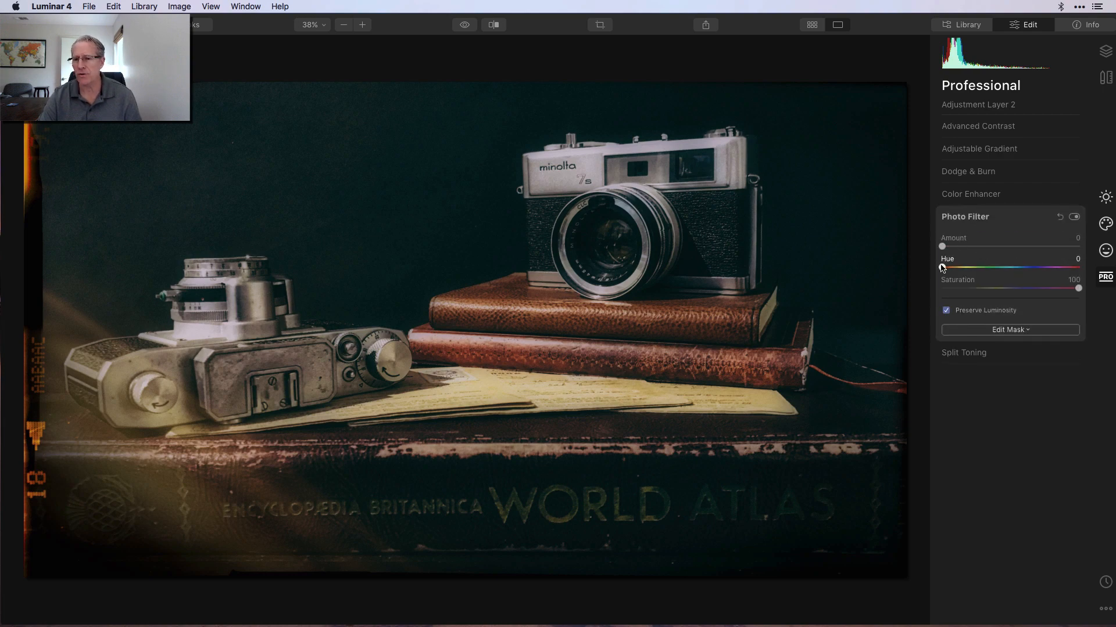
left_click_drag(997, 268, 1035, 268)
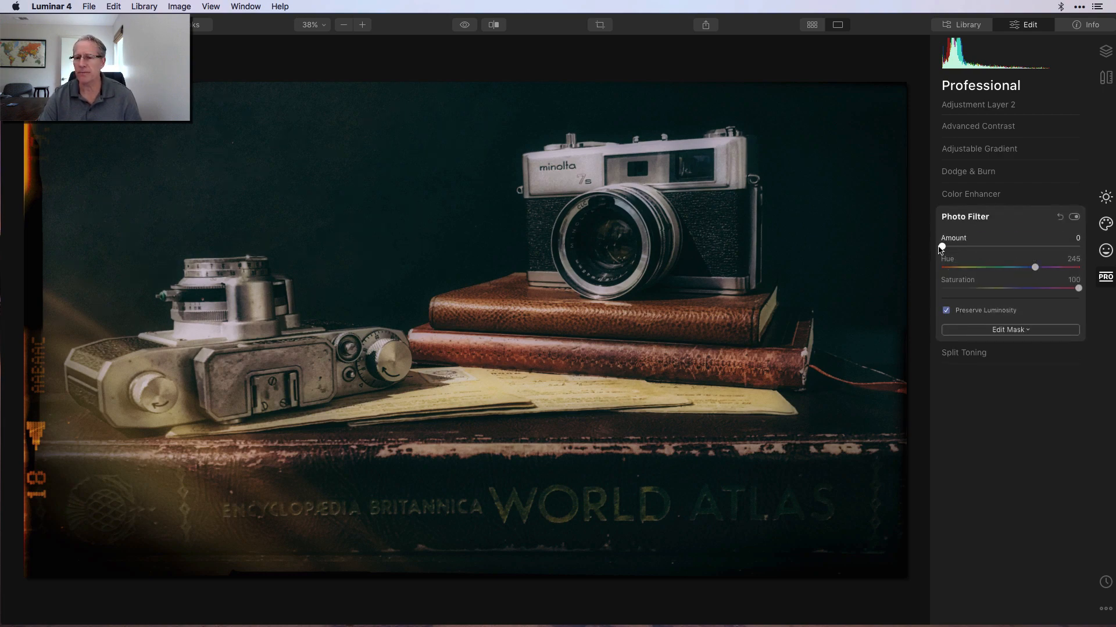
left_click_drag(953, 249, 980, 247)
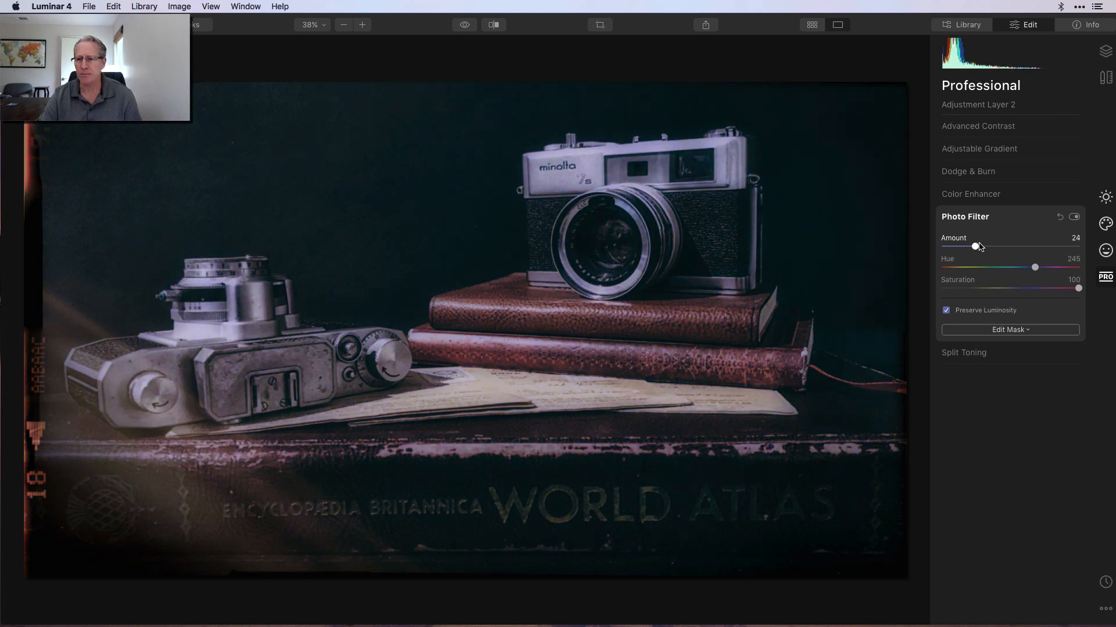
left_click_drag(1035, 268, 1033, 268)
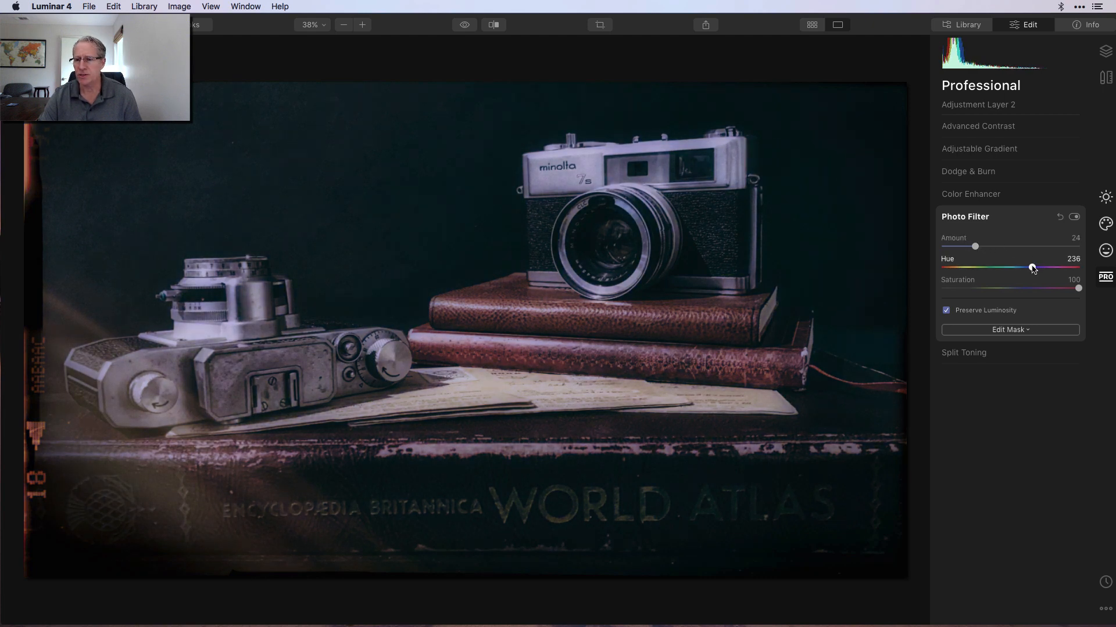
left_click_drag(974, 247, 960, 248)
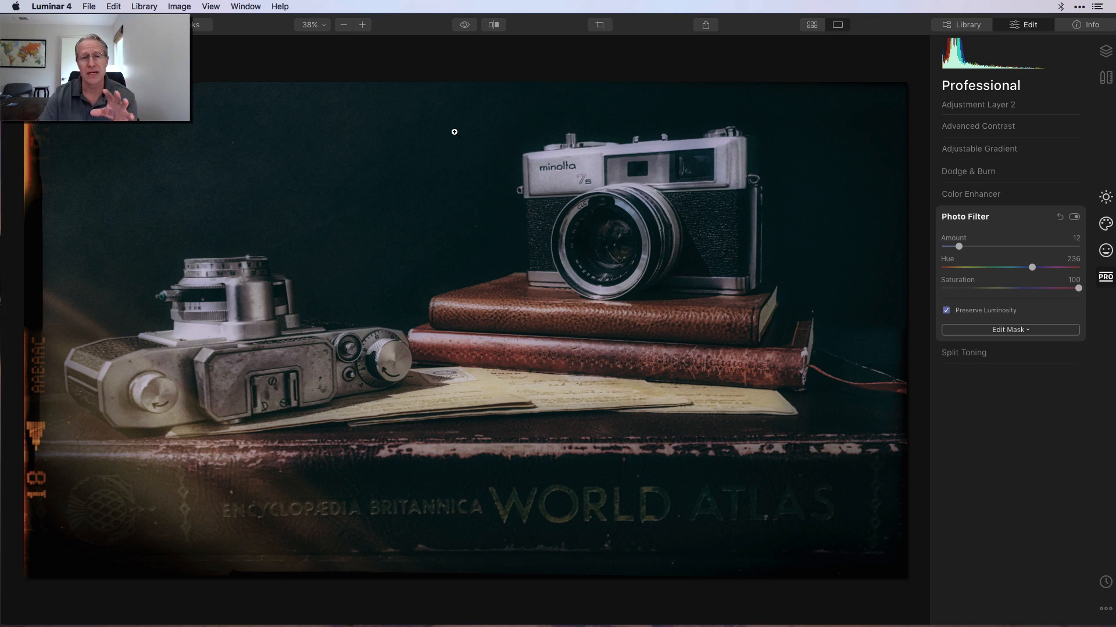
left_click(1074, 217)
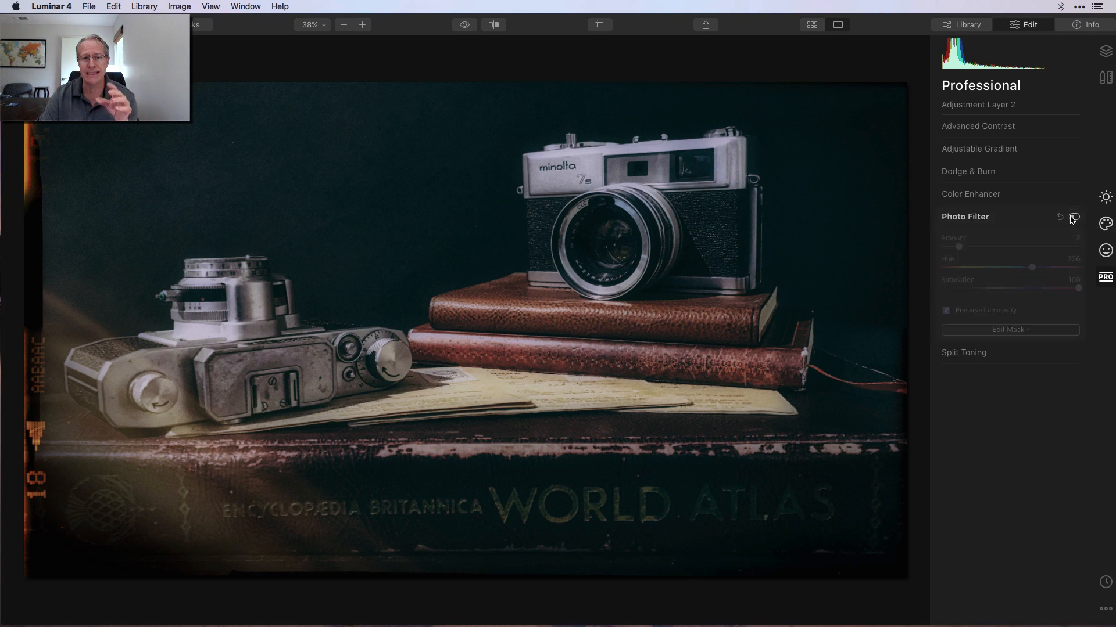
left_click(1072, 219)
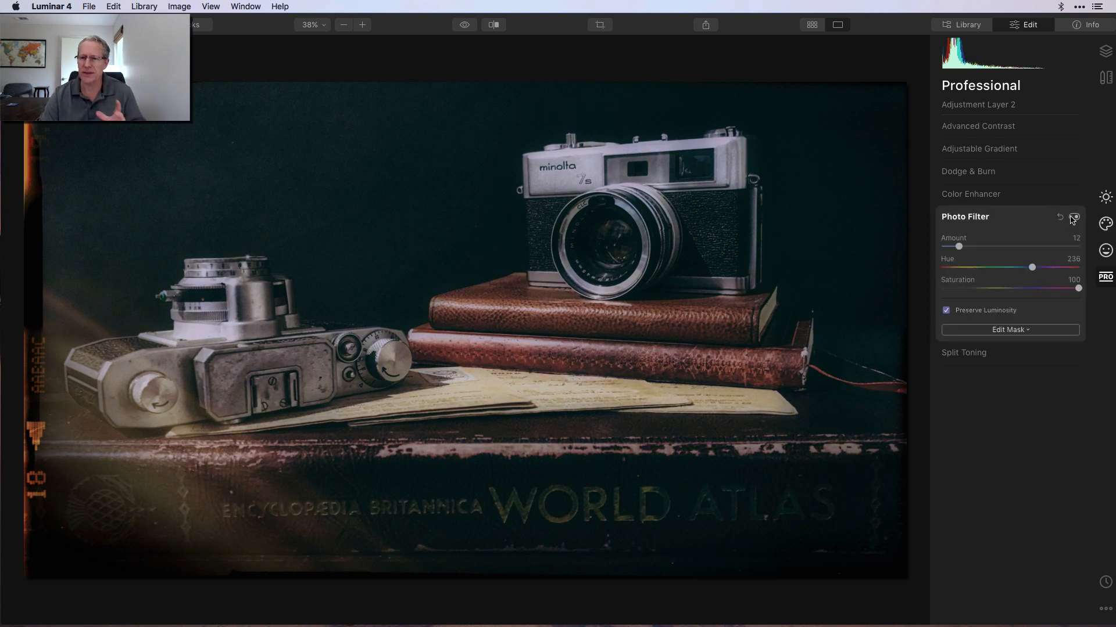
Load Bokeh1.jpg from the Holiday Textures folder as a Texture Overlay on the photo.
left_click(1106, 224)
left_click(976, 371)
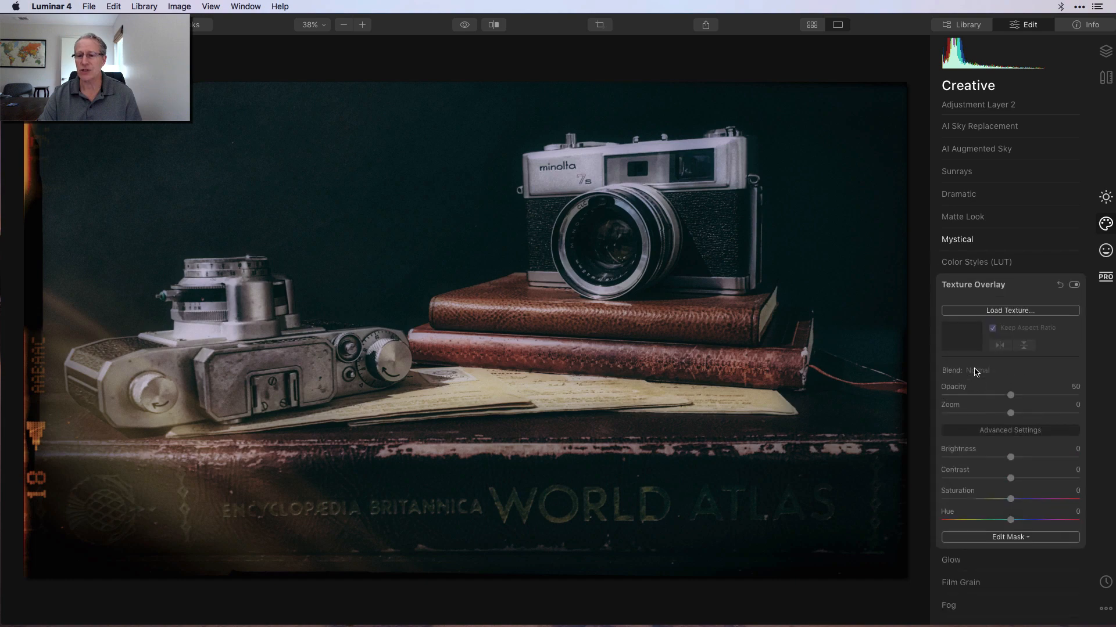
left_click(1016, 312)
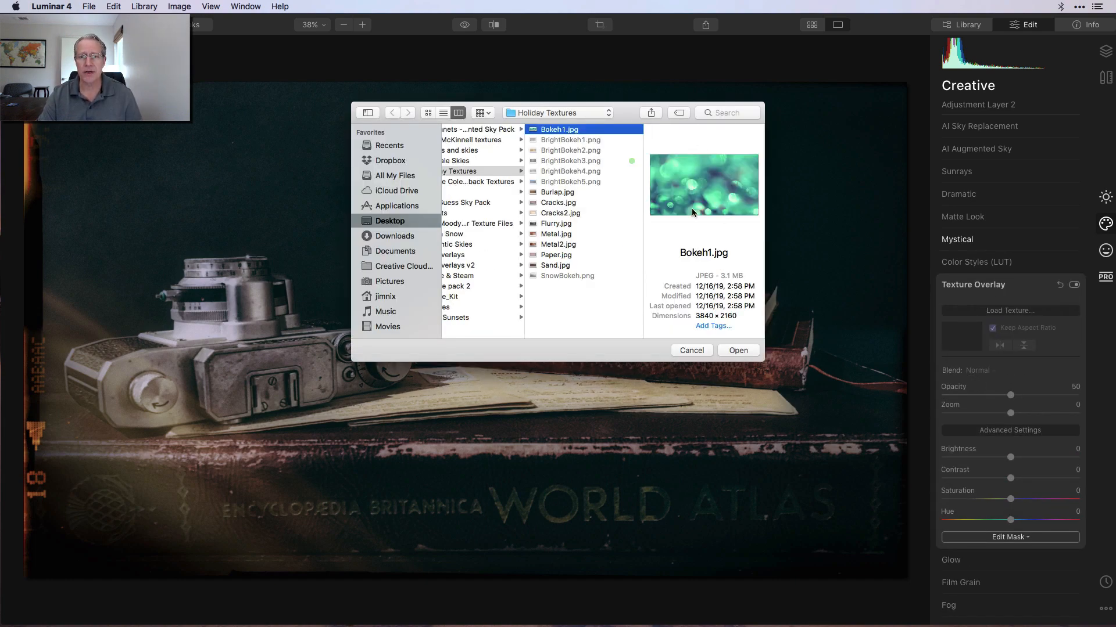
left_click(739, 350)
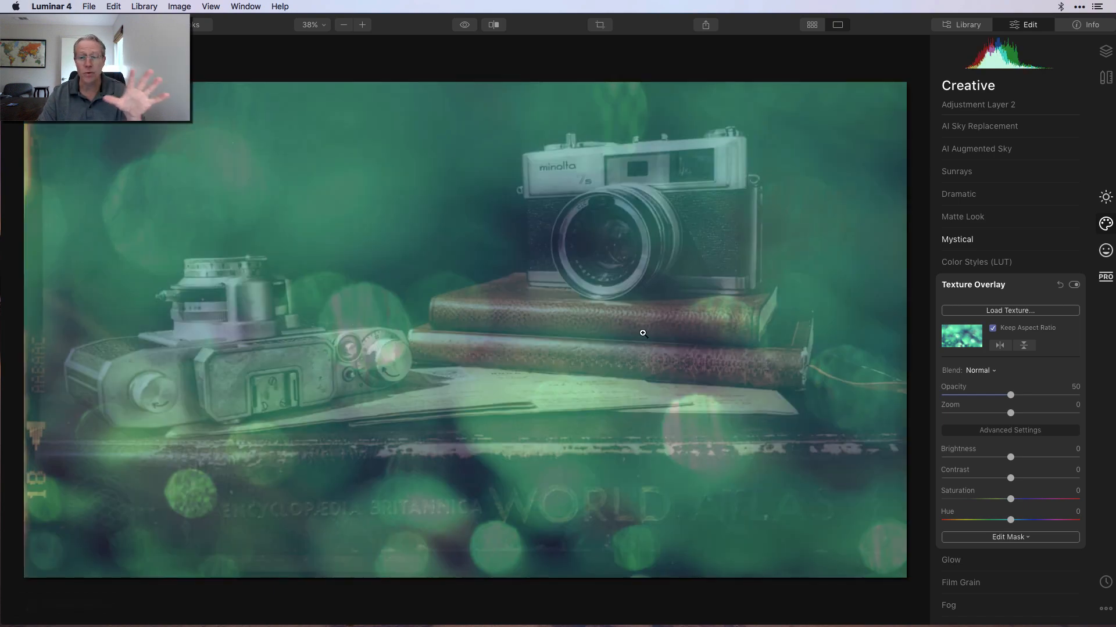
Set the bokeh texture's saturation to -100, its blend mode to Lighten and its opacity to 19.
left_click_drag(1010, 499, 929, 498)
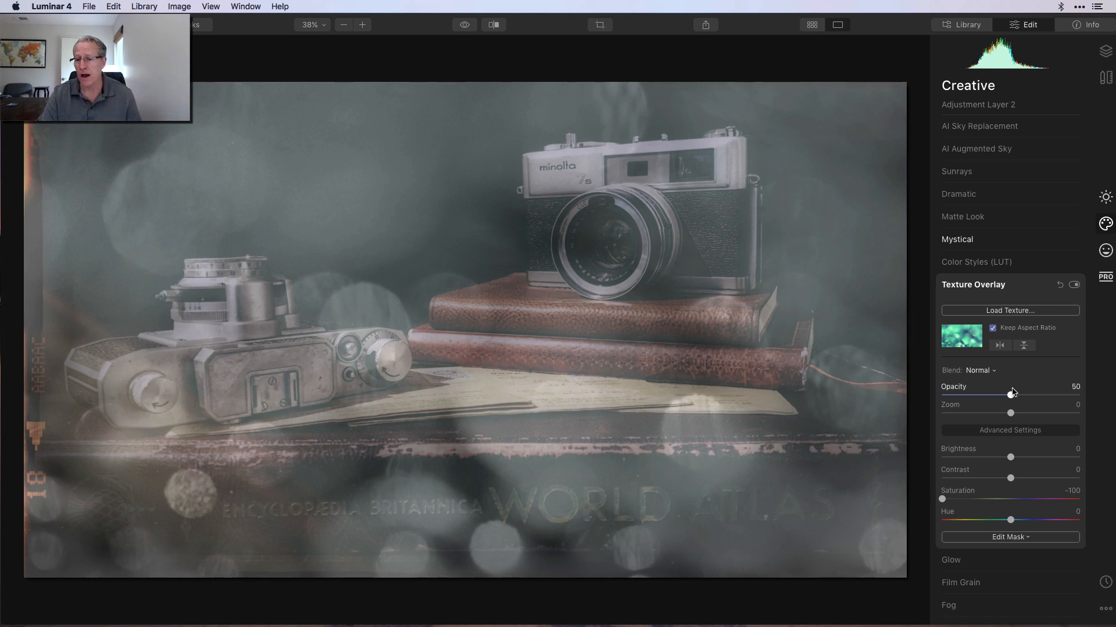
left_click_drag(1009, 395, 981, 395)
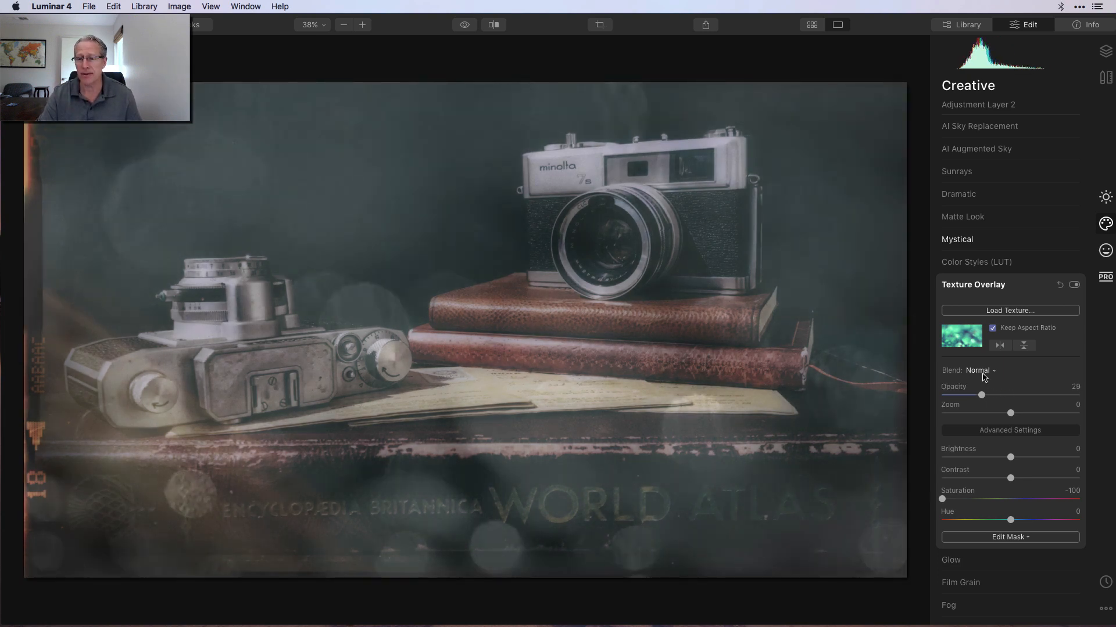
left_click(982, 372)
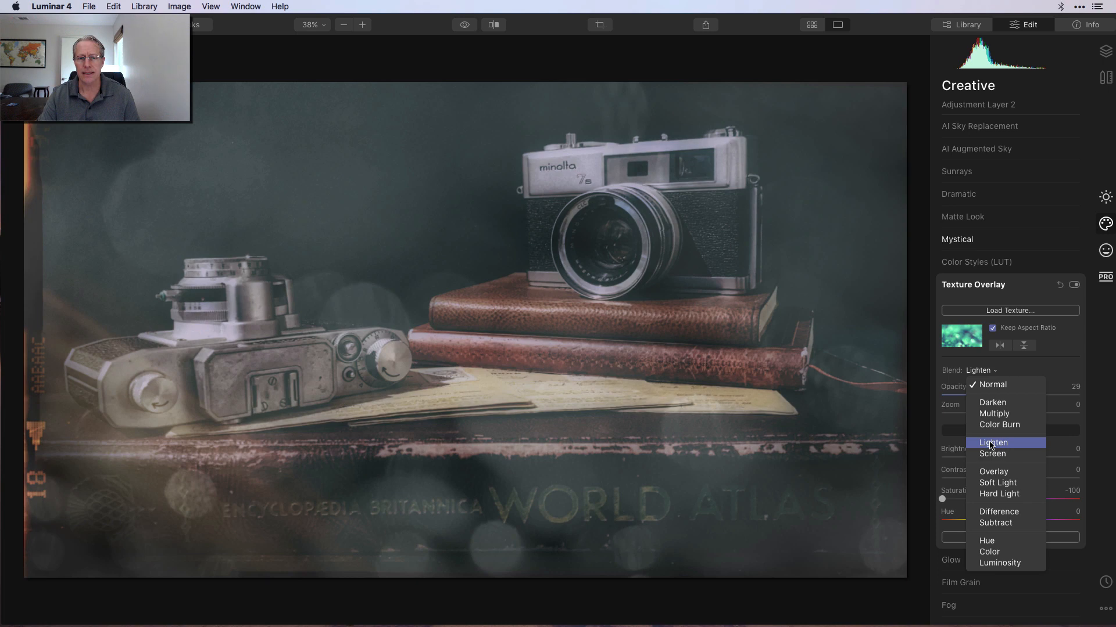
left_click(992, 443)
left_click_drag(981, 396, 968, 397)
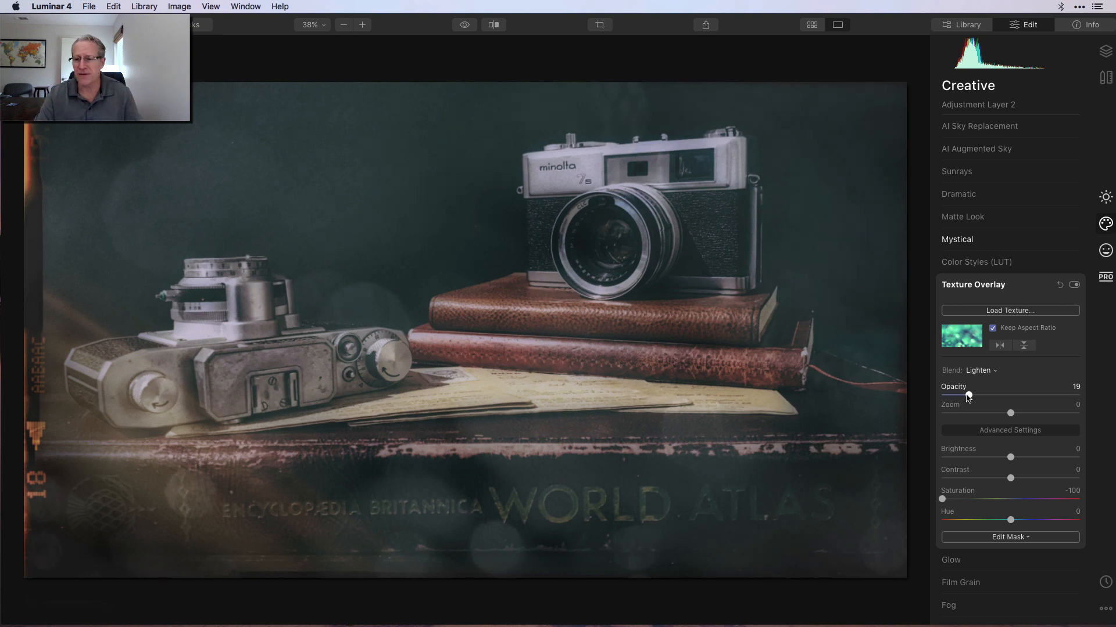
Flip the bokeh texture vertically, set its opacity to 12, and compare the photo with and without the overlay.
left_click(1000, 346)
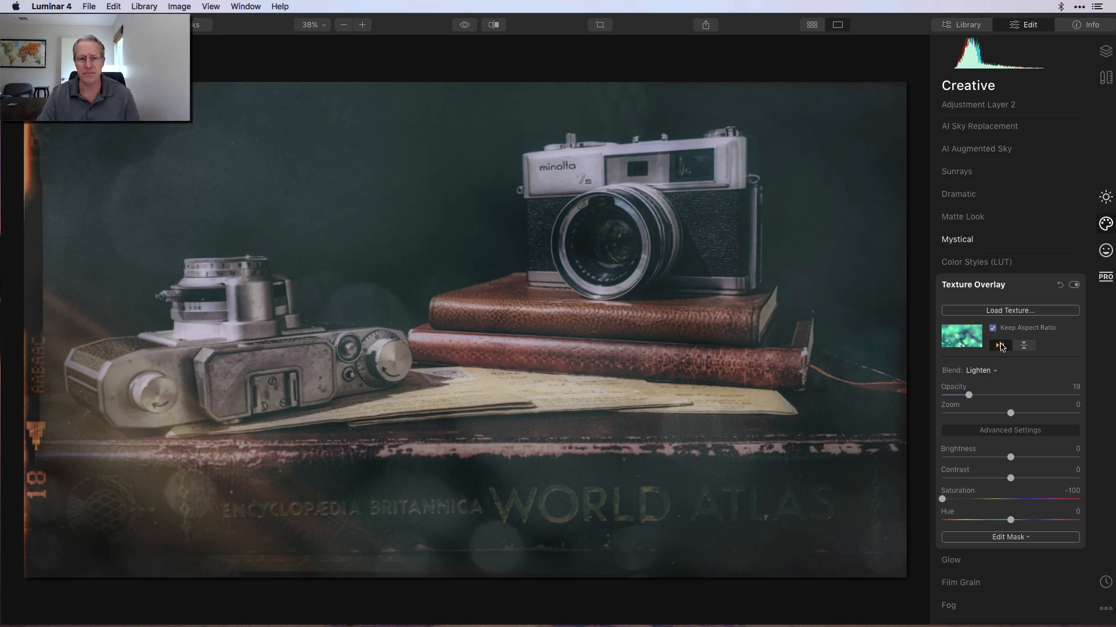
left_click(1025, 347)
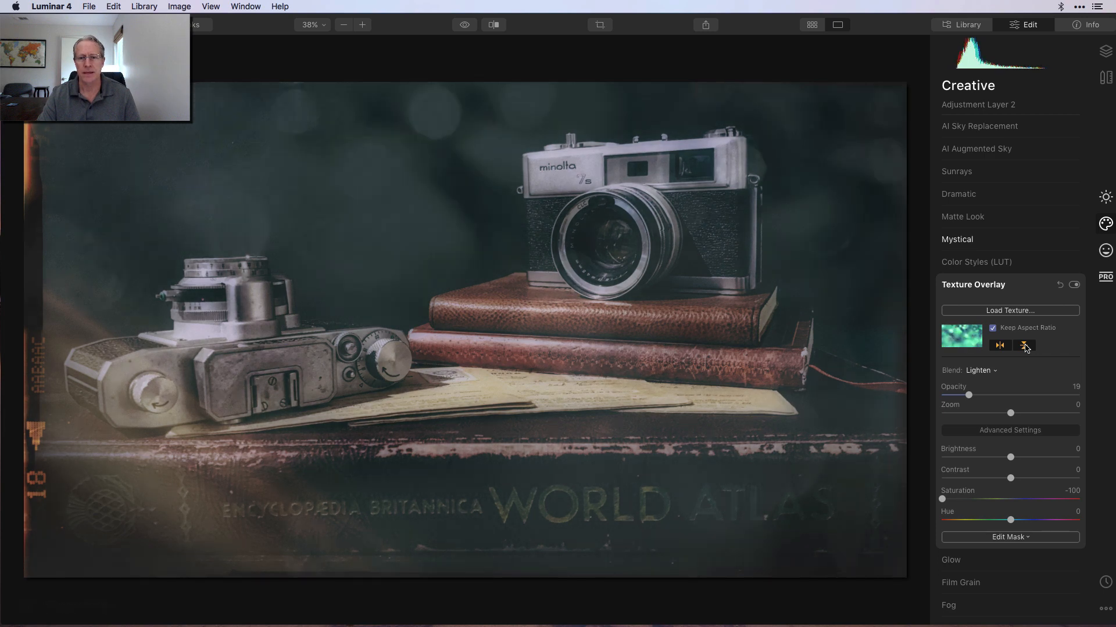
left_click(1001, 347)
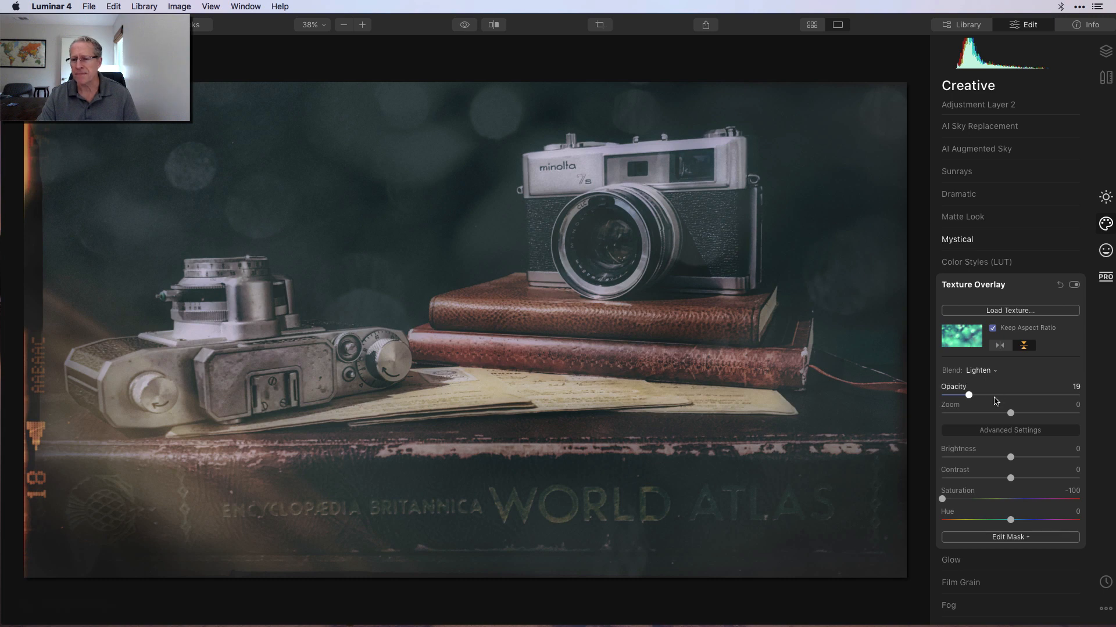
left_click_drag(969, 395, 959, 397)
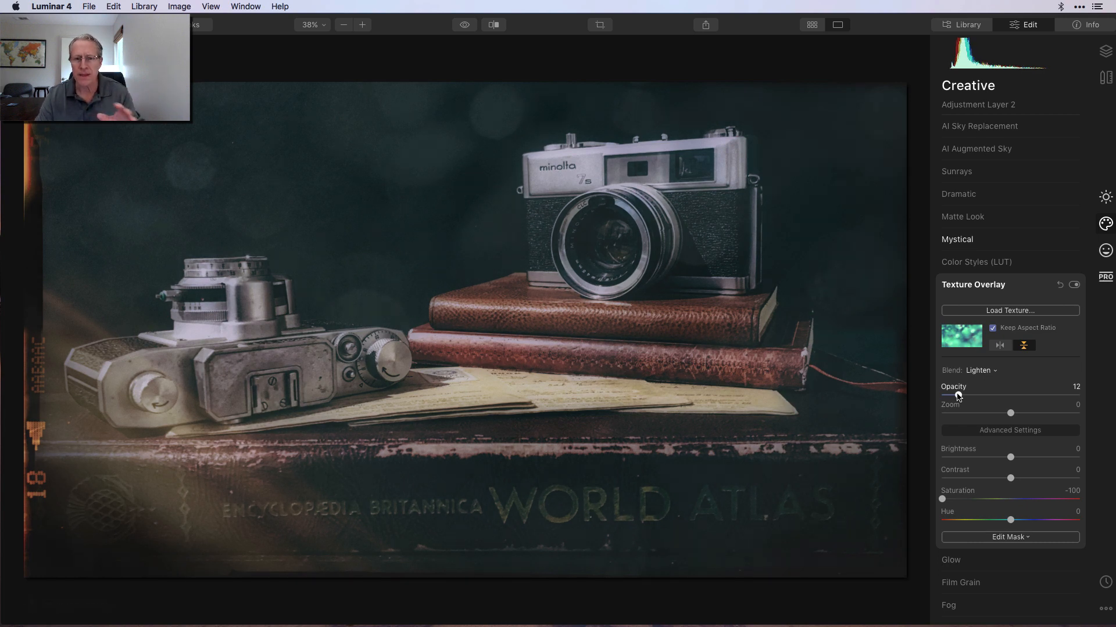
left_click(1075, 286)
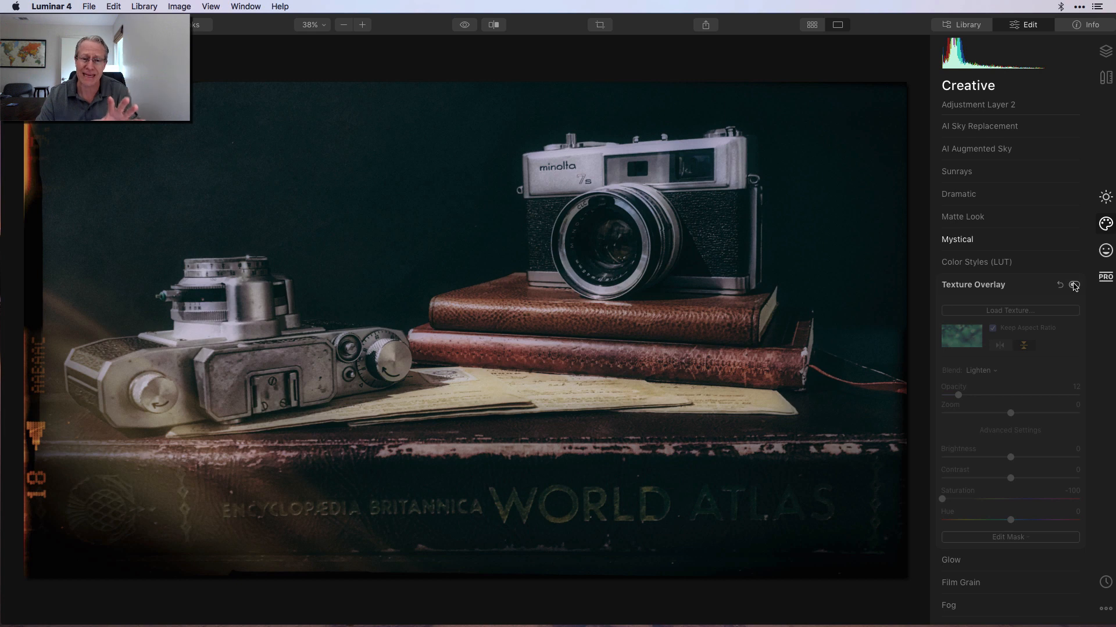
left_click(1074, 286)
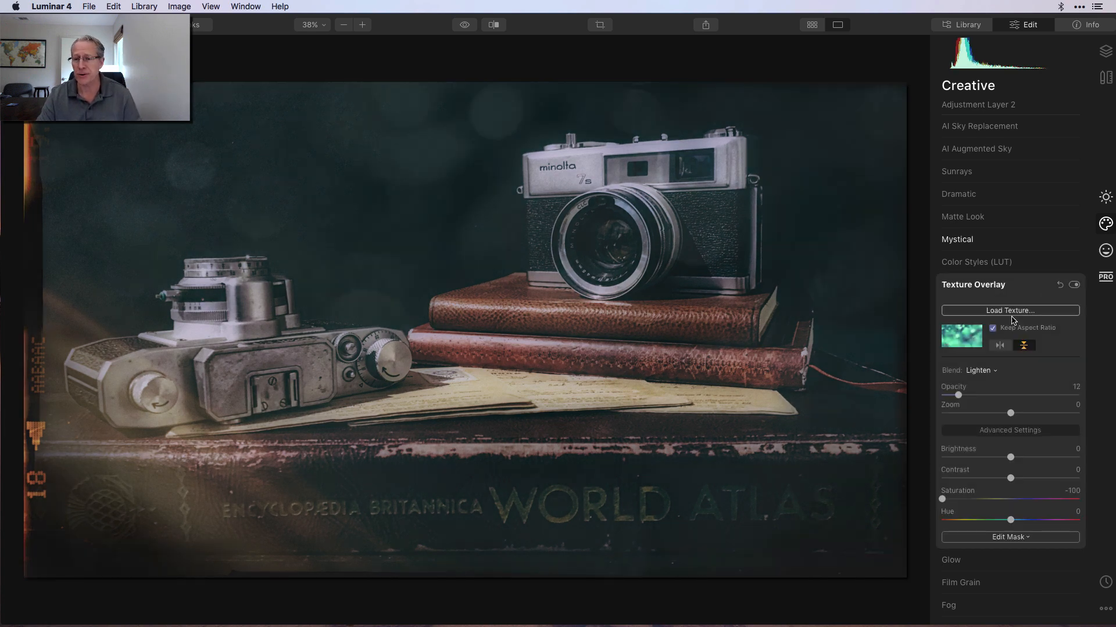
Set the bokeh texture's opacity to 9 and brightness to -10, and check the overlay off and on.
left_click_drag(958, 395, 956, 396)
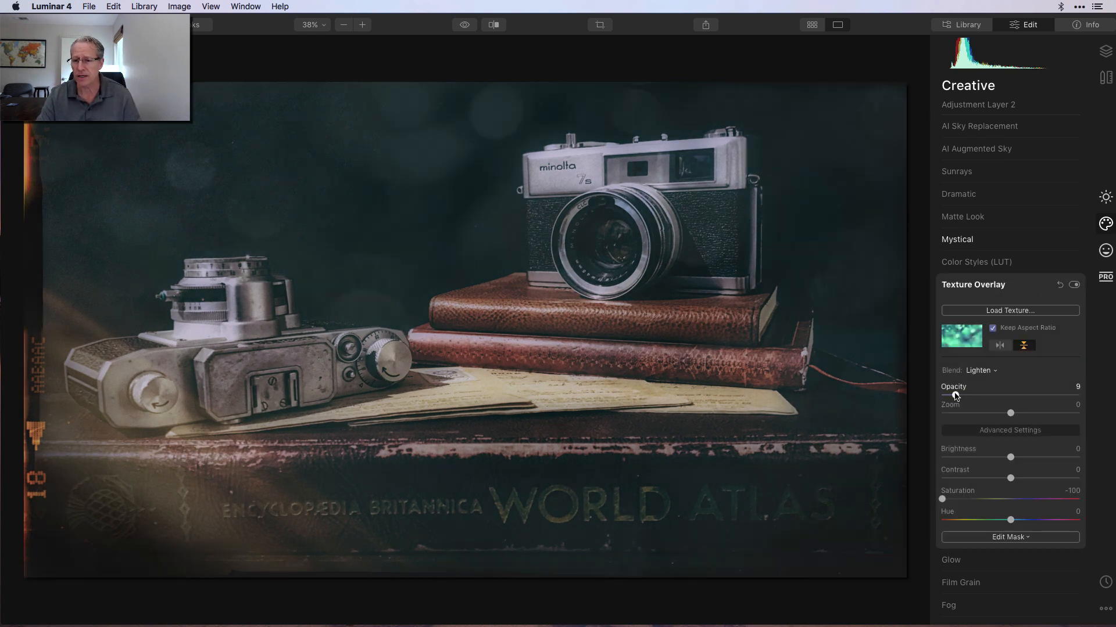
left_click_drag(1011, 458, 1002, 458)
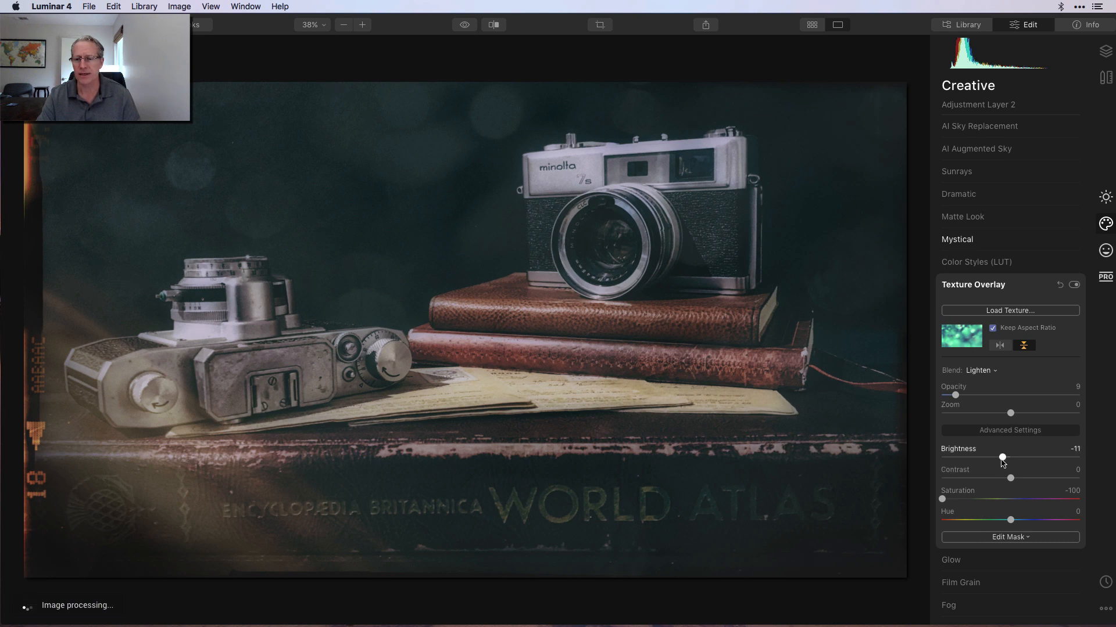
left_click_drag(1002, 457, 1003, 458)
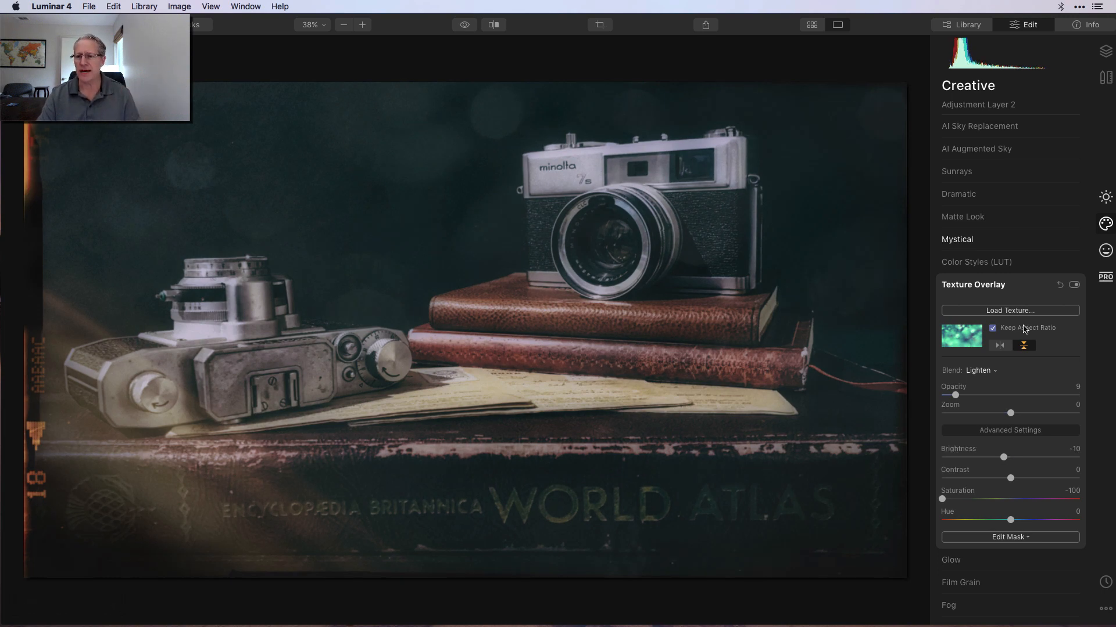
left_click(1074, 285)
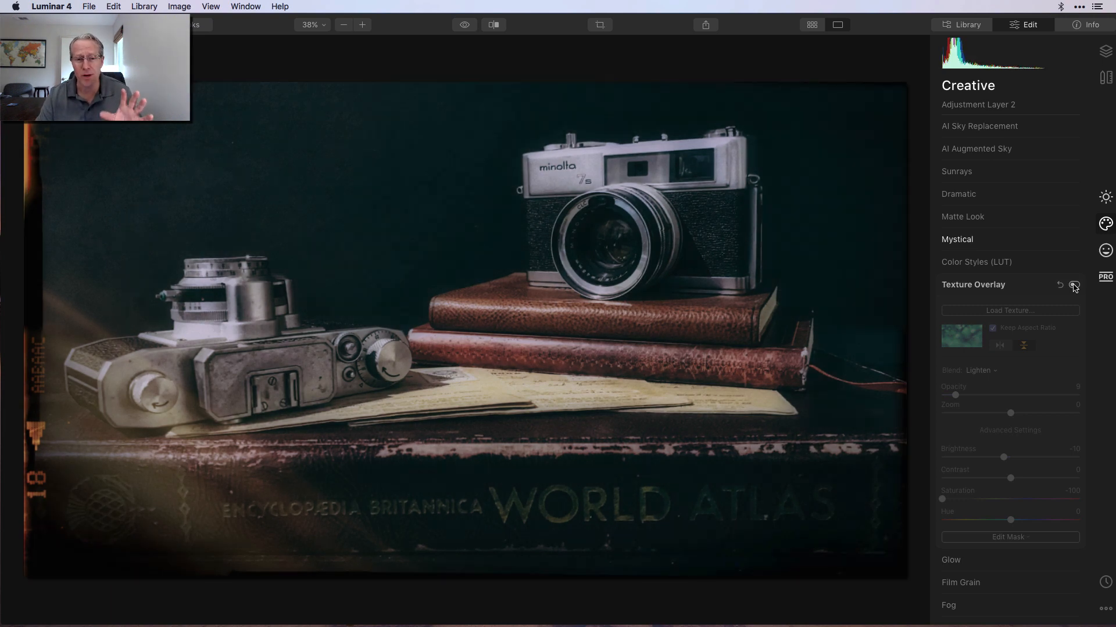
left_click(1074, 286)
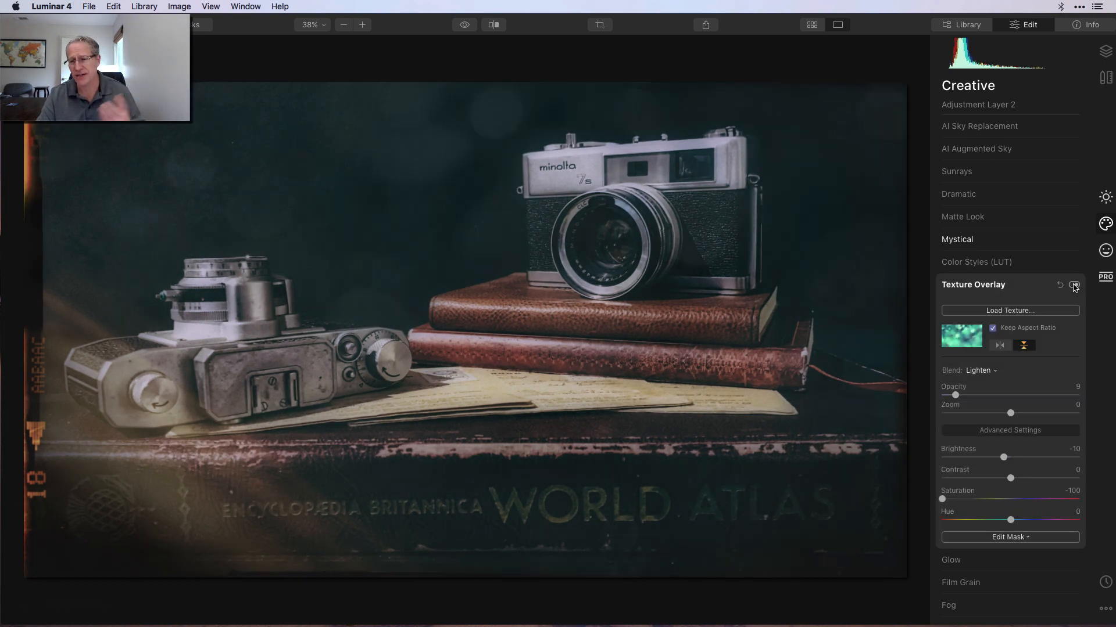
Add a Vignette with an amount of -3 and an inner light of 34.
left_click(1104, 198)
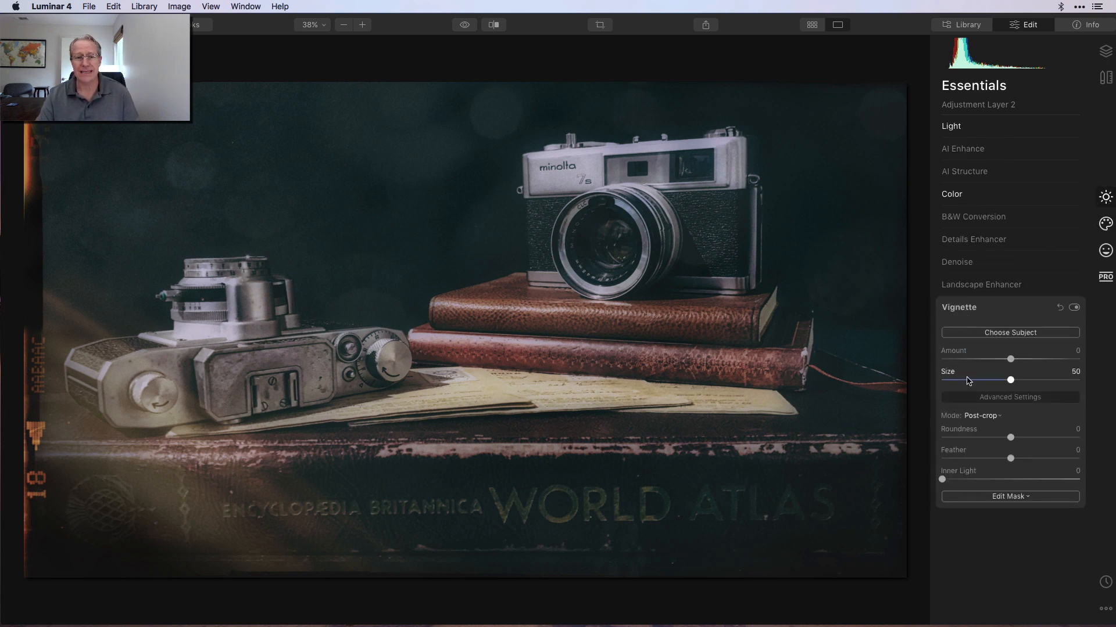
left_click_drag(1011, 361, 1008, 361)
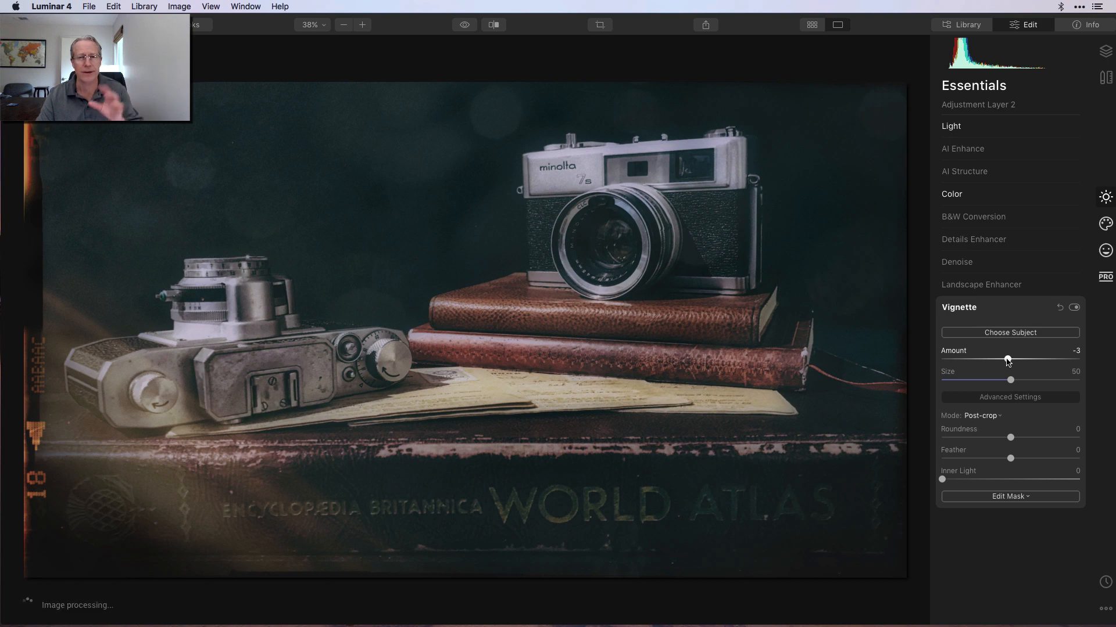
left_click_drag(942, 480, 992, 478)
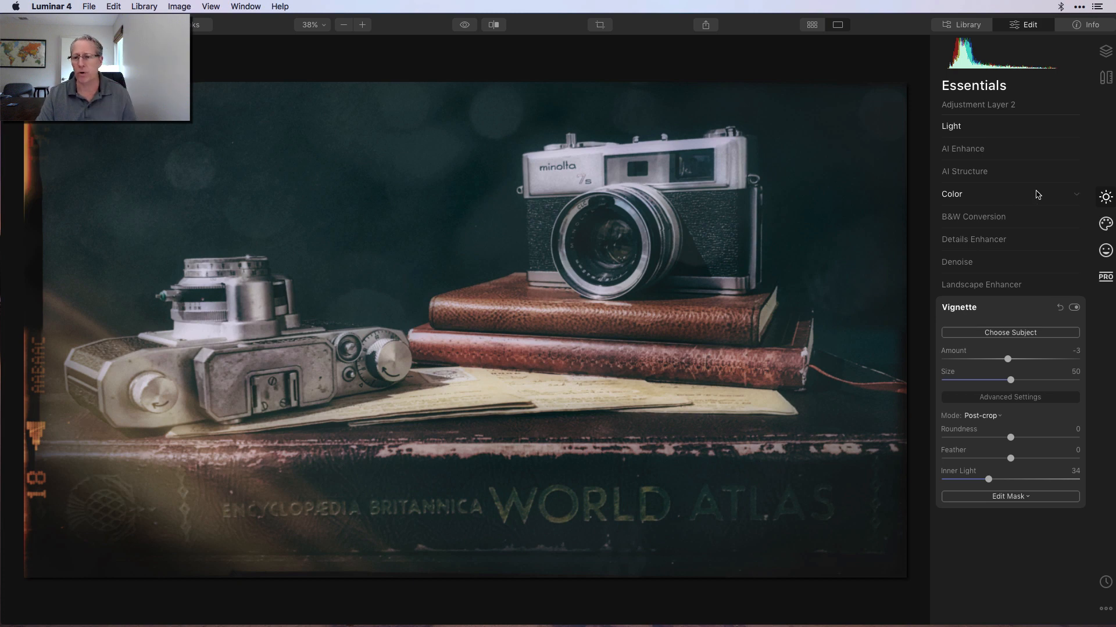
Set the Light temperature to 6 and compare the finished edit with the original photo.
left_click(1007, 131)
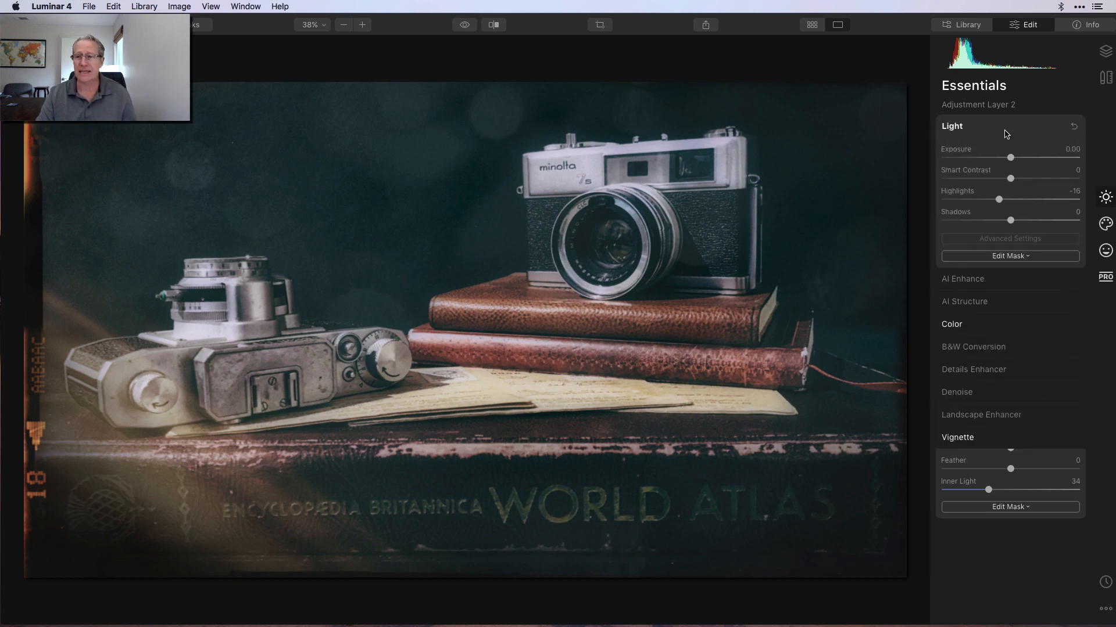
left_click_drag(1007, 177, 1018, 178)
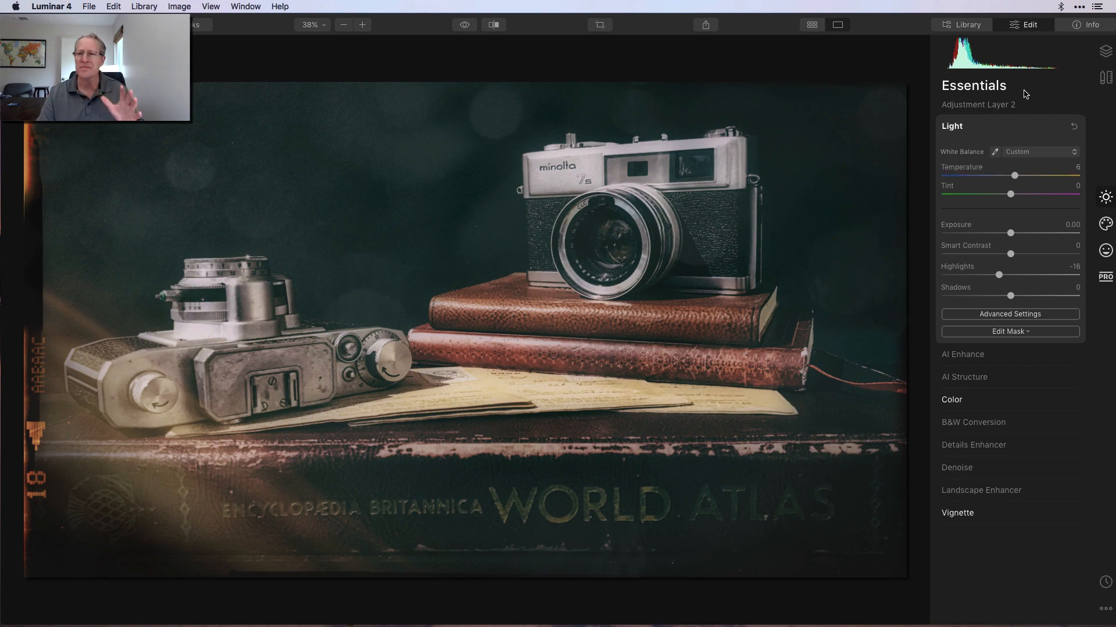
left_click(1005, 139)
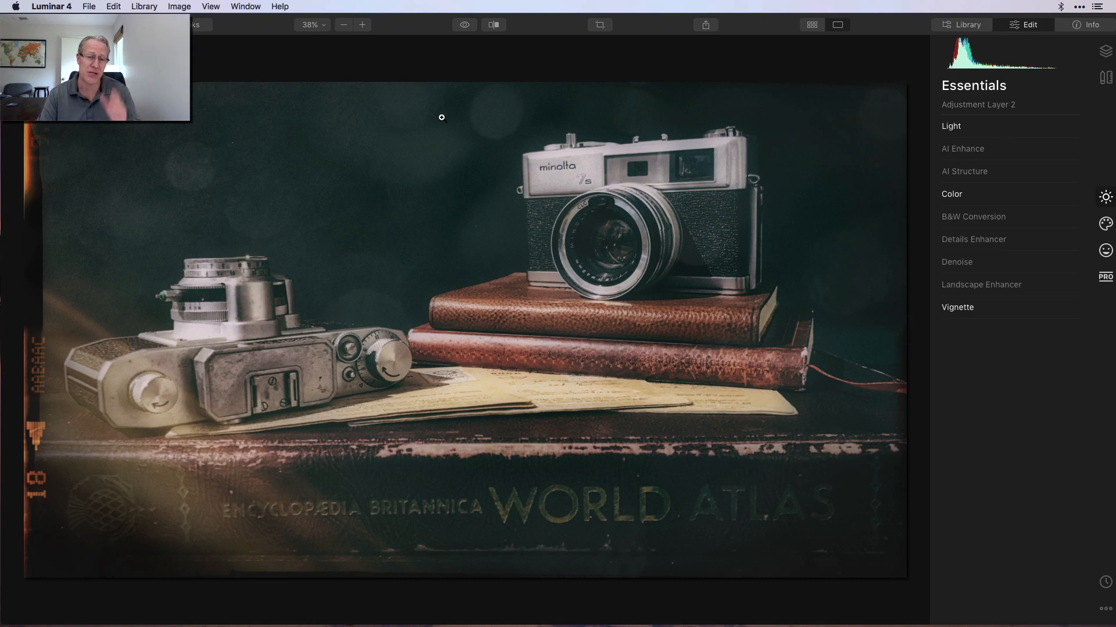
left_click(466, 25)
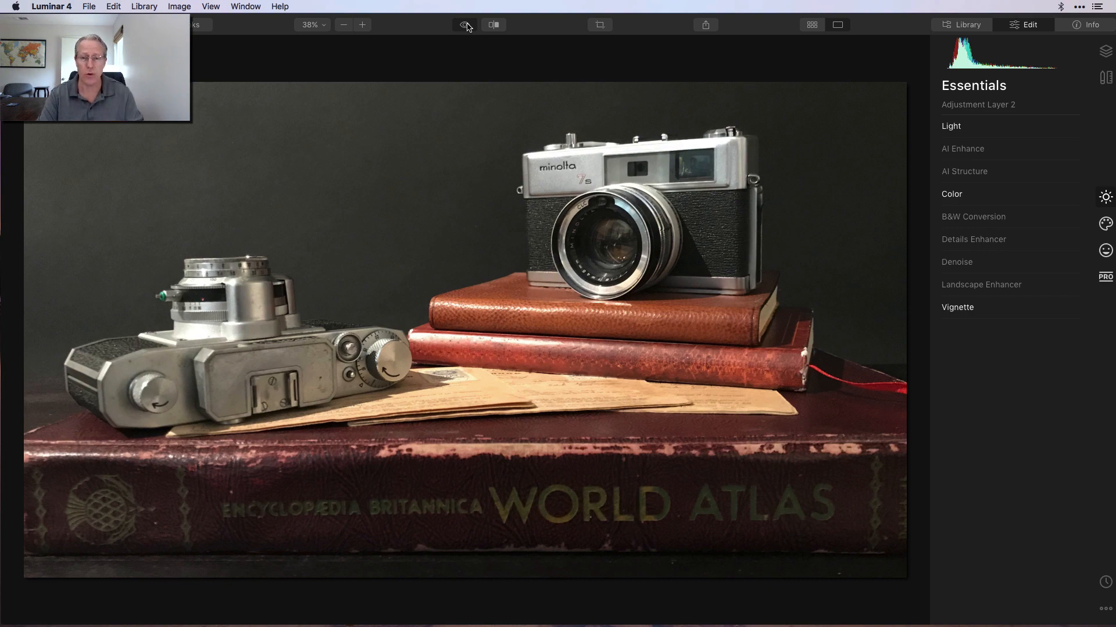
left_click(466, 24)
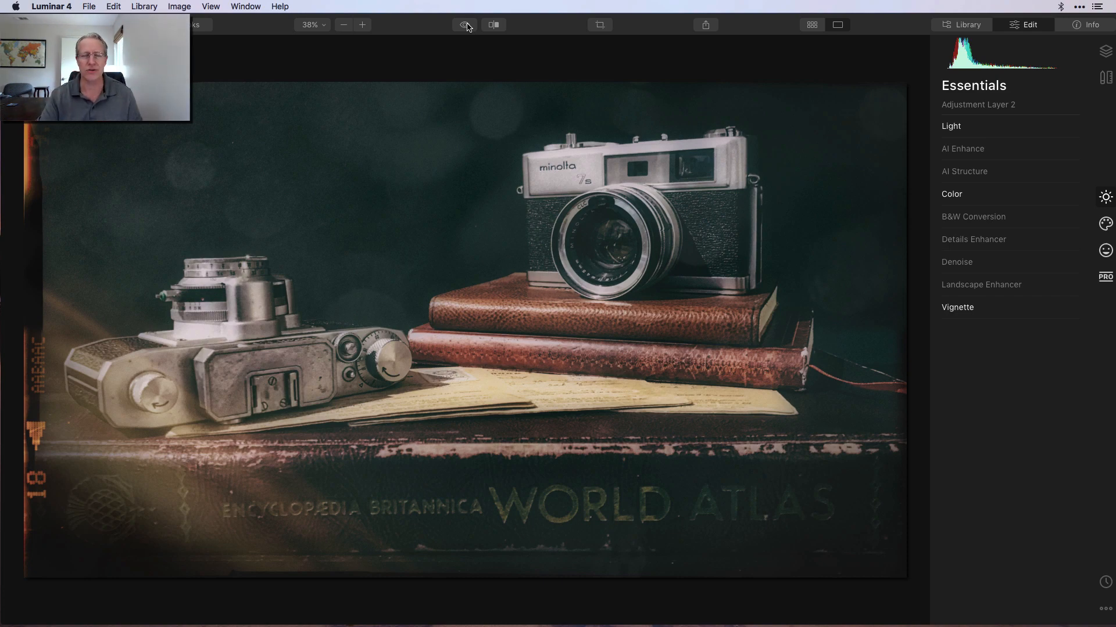
Compare the original and edited photo side by side with a split before/after view, moving the divider across the image.
left_click(494, 24)
left_click_drag(463, 147, 452, 173)
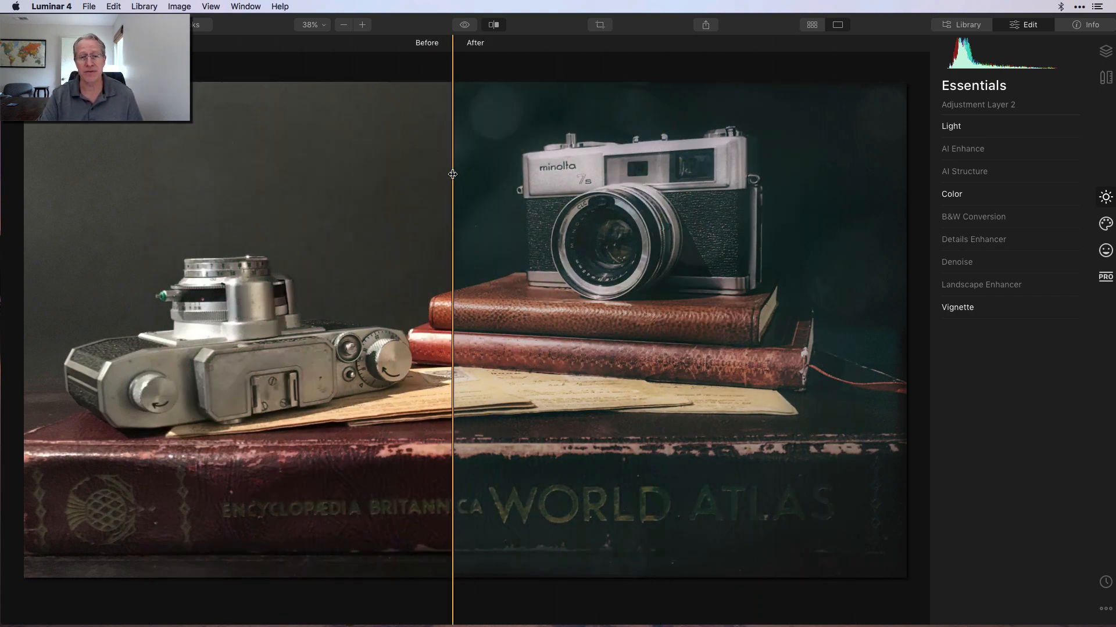
left_click(494, 25)
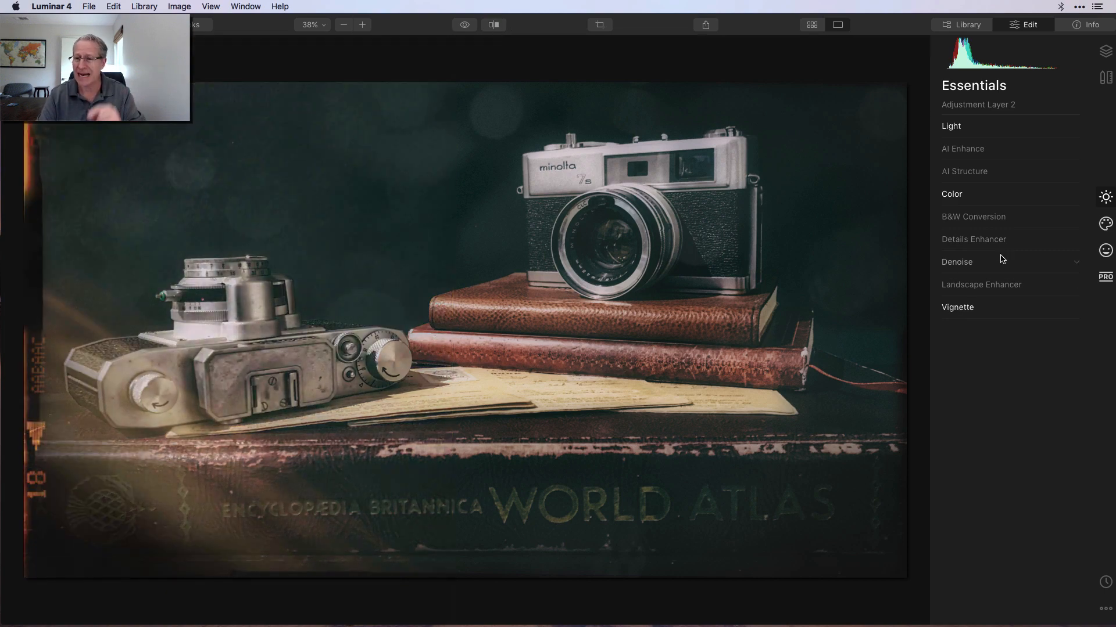
Mask the Texture Overlay by erasing it from the Minolta camera on the books, using an erase brush reduced to size 100.
left_click(1105, 224)
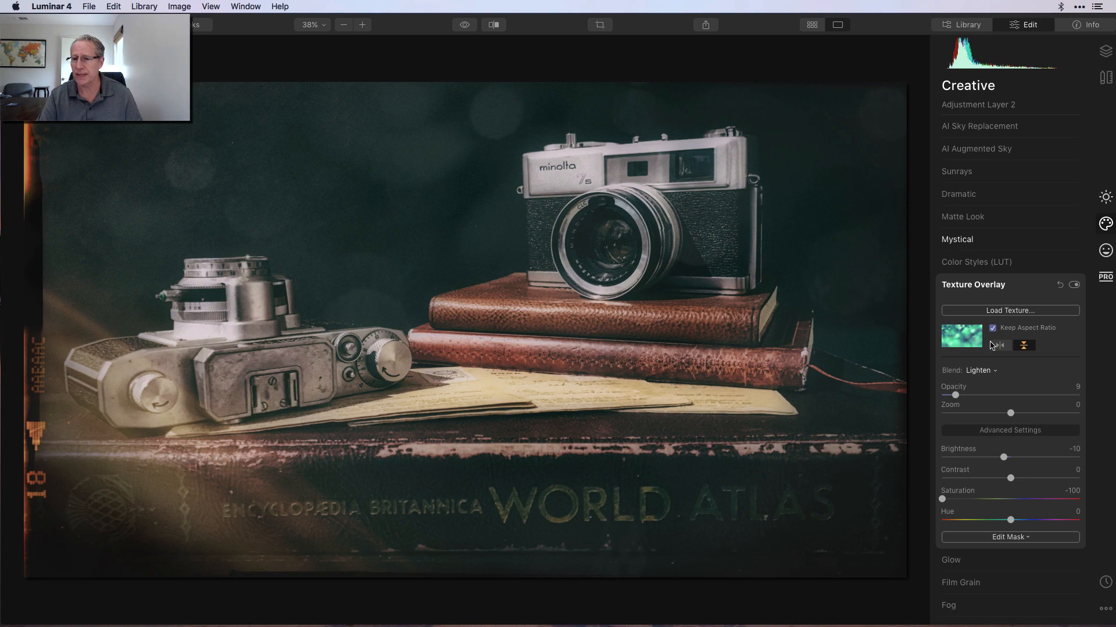
left_click(1006, 538)
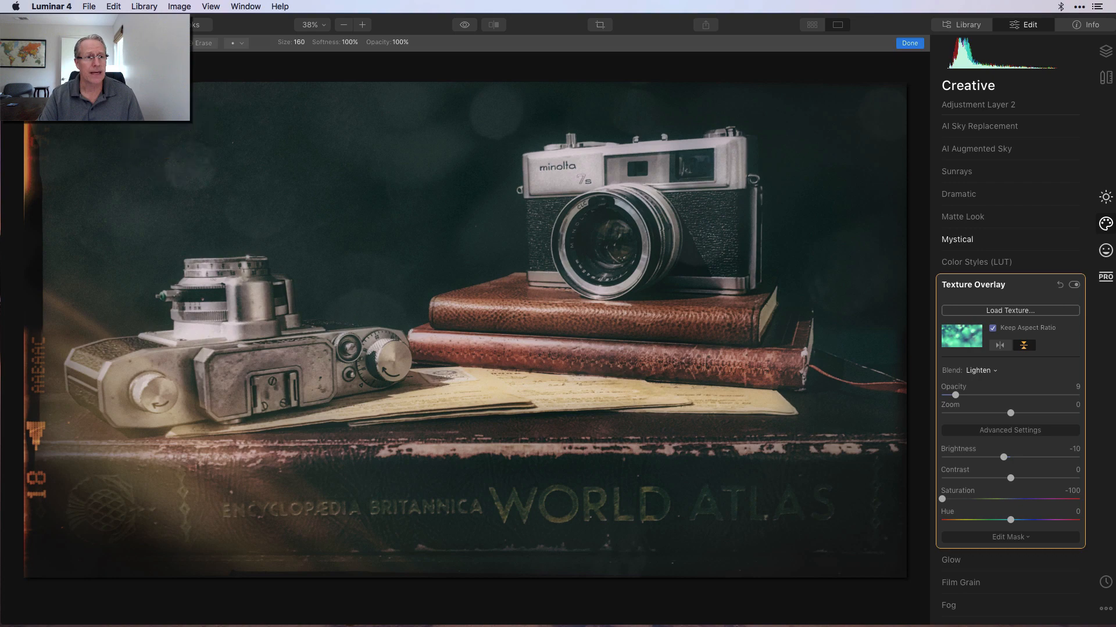
left_click(204, 43)
key("bracketleft")
key("bracketleft")
key("bracketleft")
key("bracketleft")
key("bracketleft")
key("bracketleft")
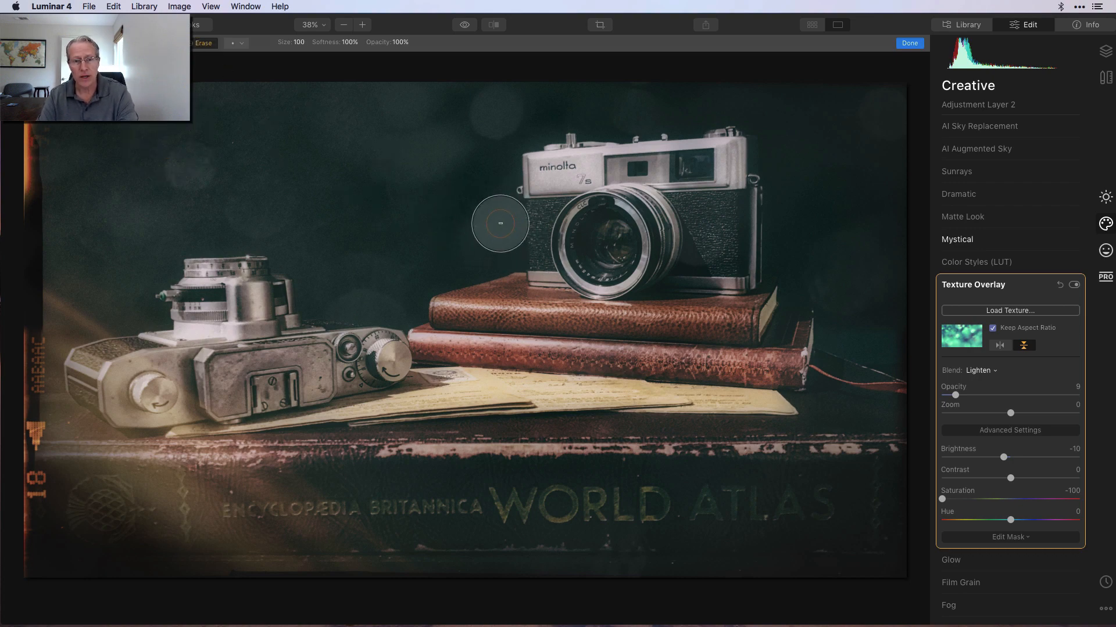
mouse_move(560, 183)
left_mouse_down()
mouse_move(716, 166)
mouse_move(718, 248)
mouse_move(678, 231)
mouse_move(709, 248)
mouse_move(679, 244)
mouse_move(717, 250)
mouse_move(624, 265)
mouse_move(587, 226)
mouse_move(582, 251)
mouse_move(563, 260)
mouse_move(560, 219)
mouse_move(580, 199)
mouse_move(733, 164)
mouse_move(726, 247)
mouse_move(631, 267)
left_mouse_up()
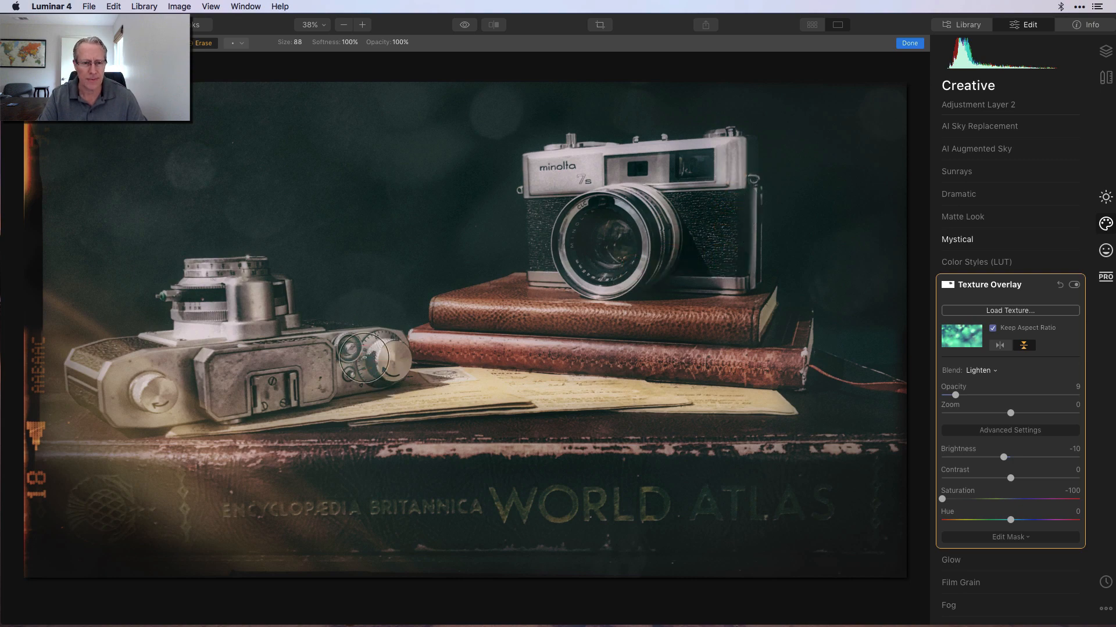
Erase the texture from the camera lying on the atlas, touch up missed spots on both cameras with the mask displayed, and finish the mask.
mouse_move(282, 368)
left_mouse_down()
mouse_move(340, 368)
mouse_move(263, 358)
mouse_move(260, 323)
mouse_move(230, 317)
mouse_move(241, 300)
mouse_move(204, 315)
mouse_move(214, 278)
mouse_move(183, 351)
mouse_move(128, 363)
mouse_move(141, 364)
mouse_move(121, 393)
mouse_move(222, 400)
mouse_move(149, 401)
mouse_move(255, 390)
mouse_move(376, 356)
mouse_move(251, 332)
mouse_move(253, 306)
mouse_move(216, 286)
mouse_move(136, 390)
mouse_move(366, 363)
left_mouse_up()
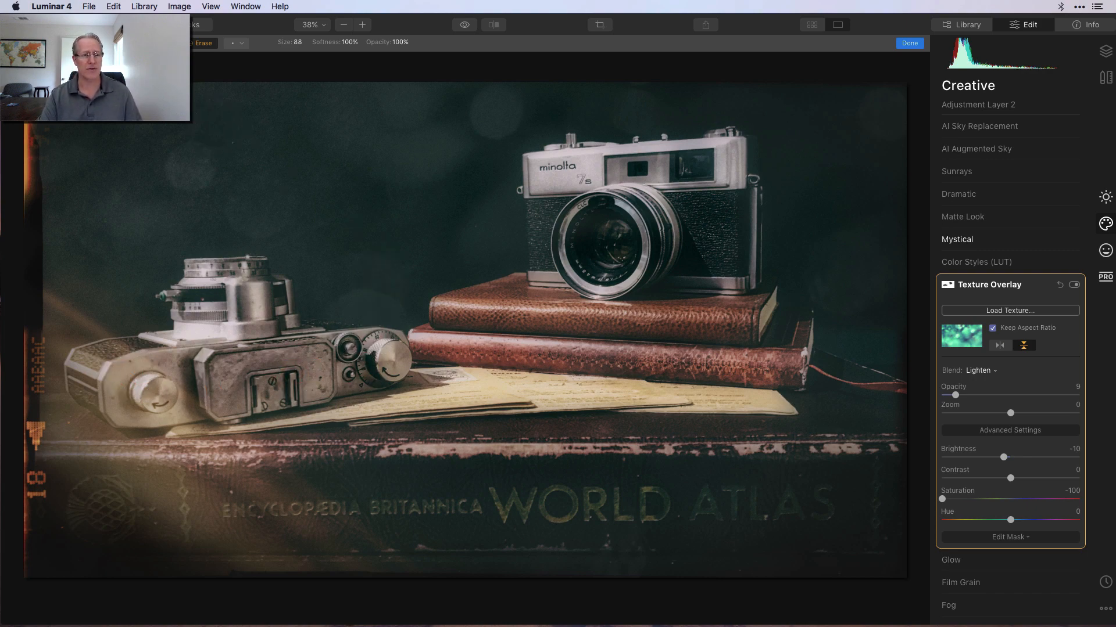
key("slash")
mouse_move(246, 307)
left_mouse_down()
mouse_move(233, 309)
mouse_move(261, 308)
left_mouse_up()
mouse_move(568, 221)
left_mouse_down()
mouse_move(566, 244)
mouse_move(581, 227)
left_mouse_up()
key("slash")
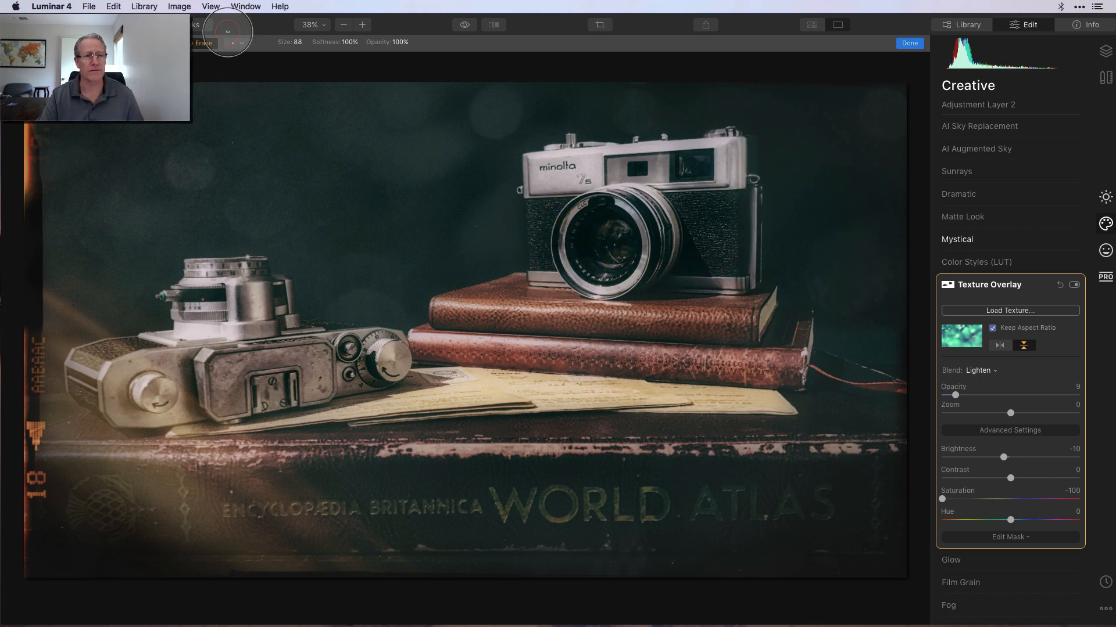
left_click(910, 43)
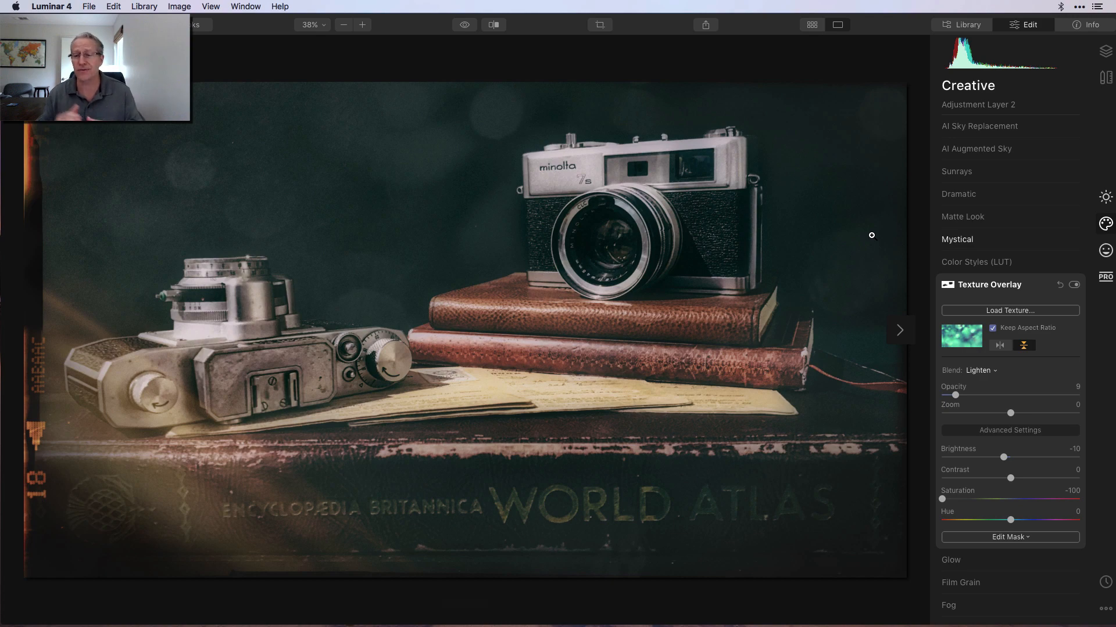
left_click(1042, 283)
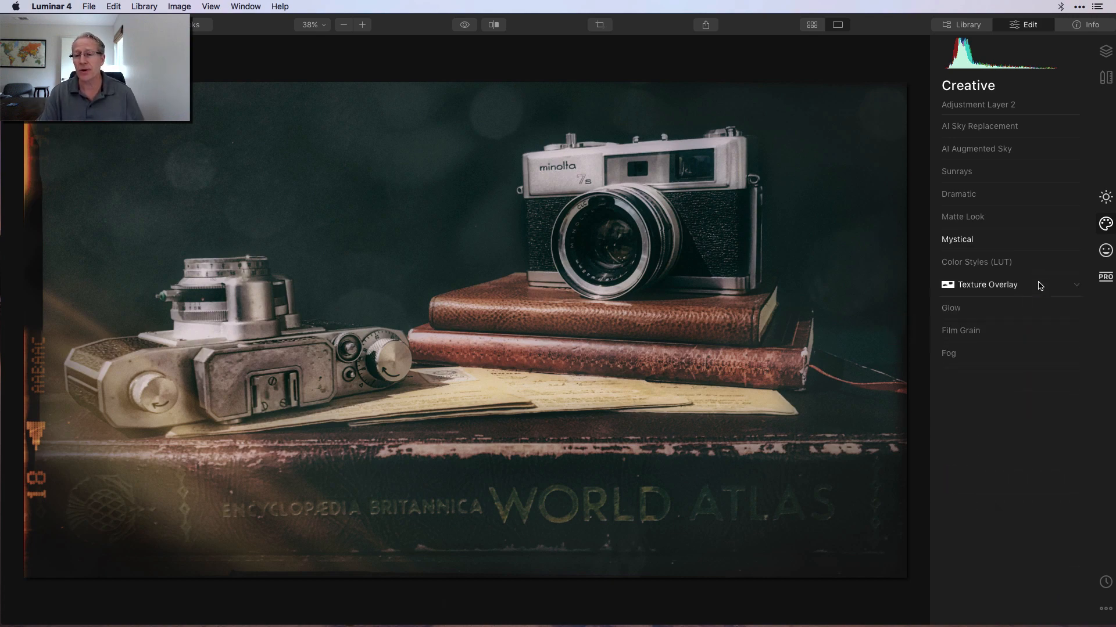